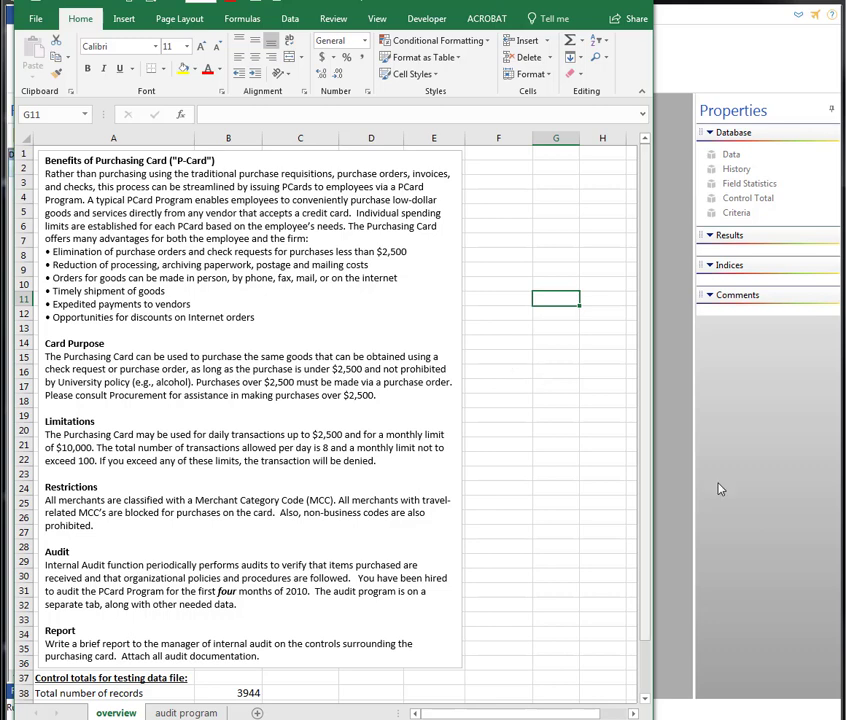
Review the purchasing card overview, its control totals and the audit program sheet in the workbook.
left_click(677, 488)
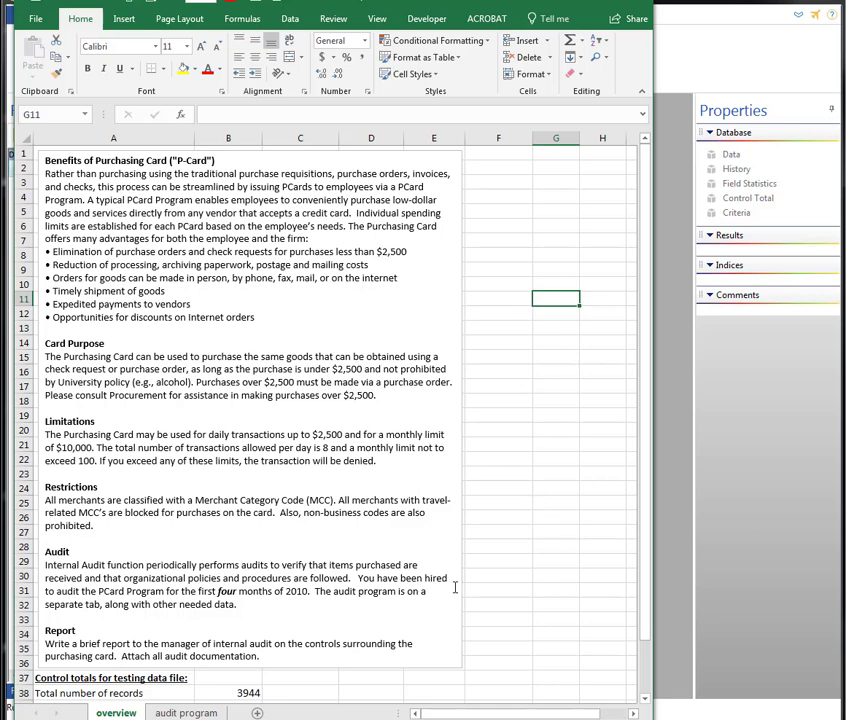
left_click(513, 592)
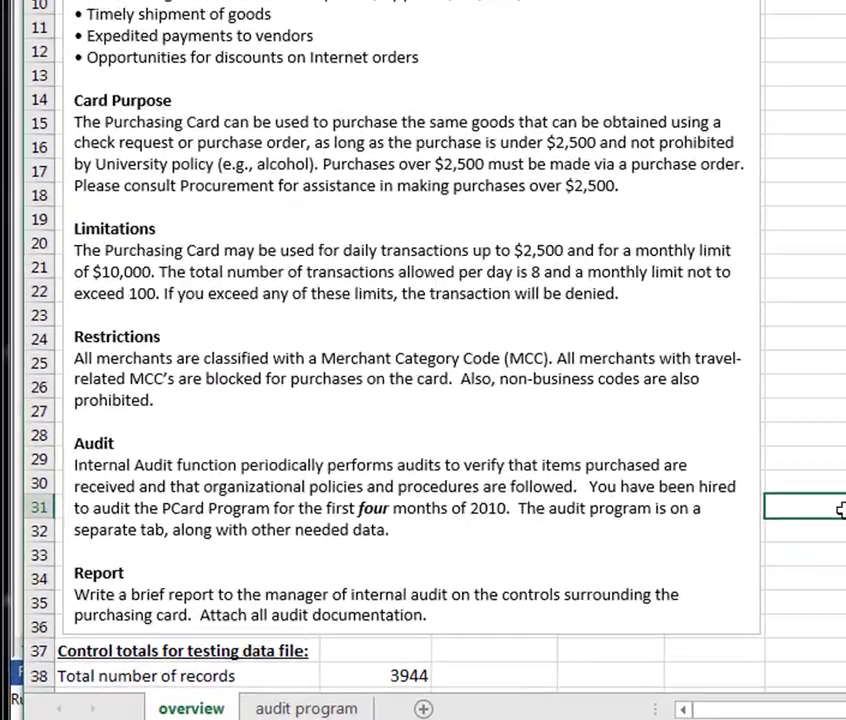
scroll(513, 592, "down", 4)
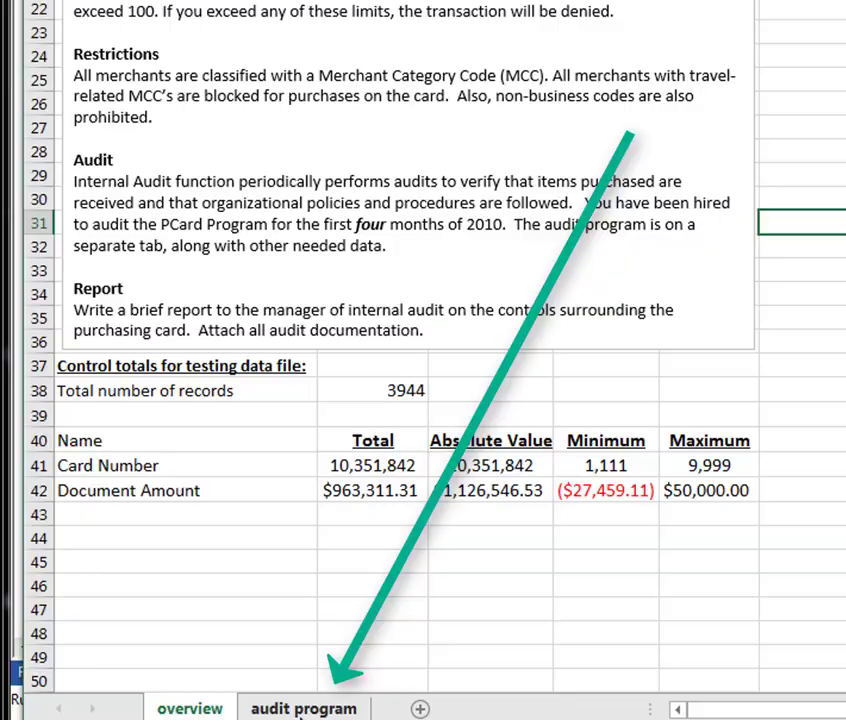
left_click(318, 708)
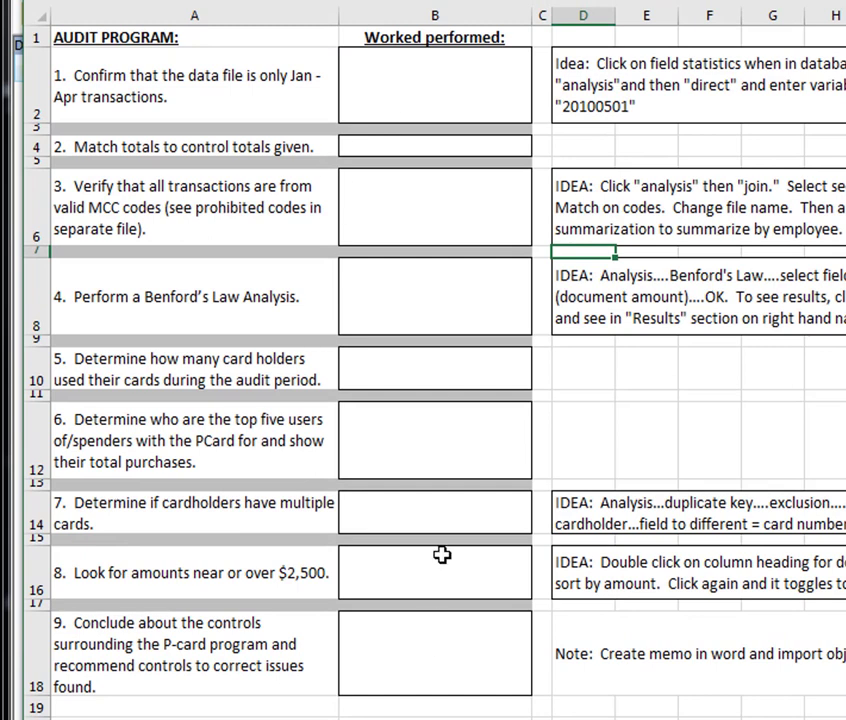
left_click(432, 86)
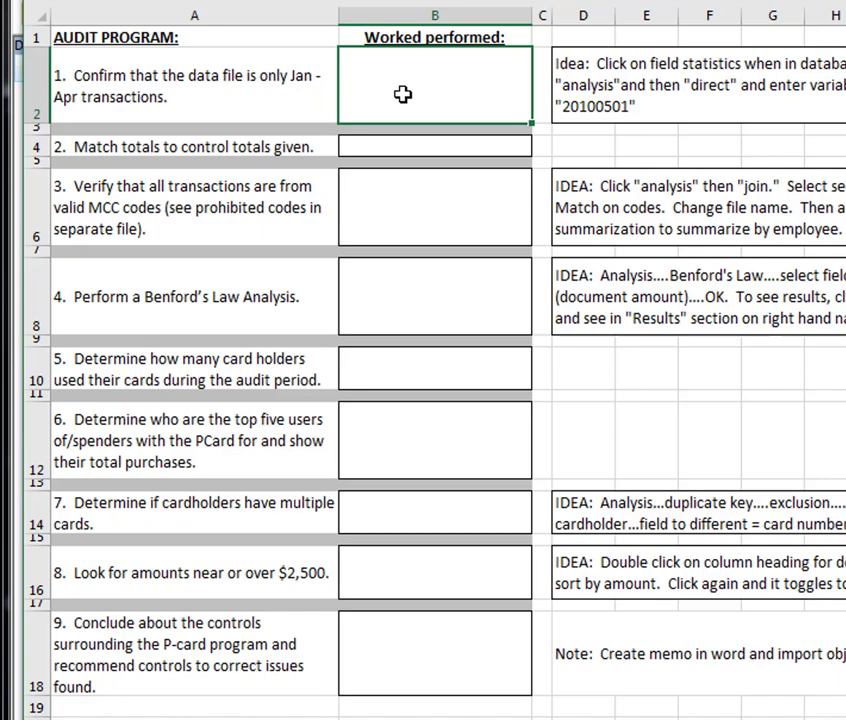
key("ctrl+Page_Up")
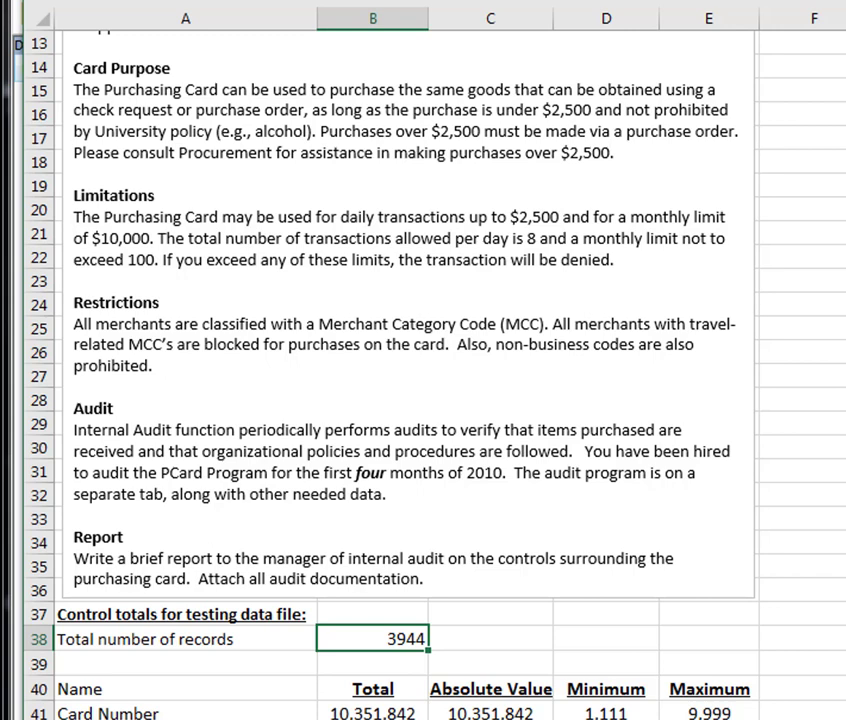
key("ctrl+Page_Down")
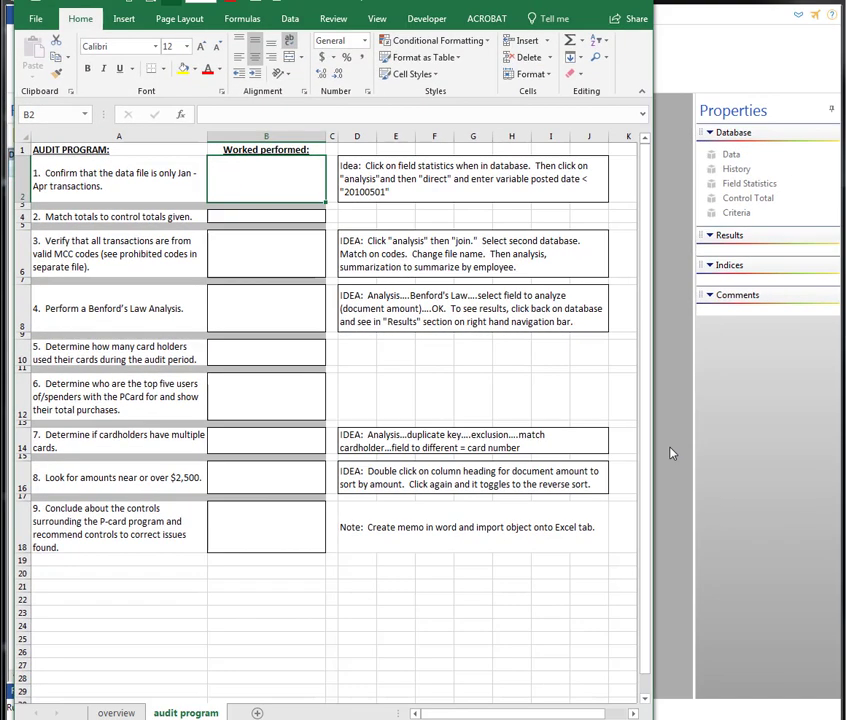
Switch to IDEA and bring the ACCT4135 TRANSACTION DATA workbook from the idea project VIDEO folder into the desktop project.
left_click(668, 453)
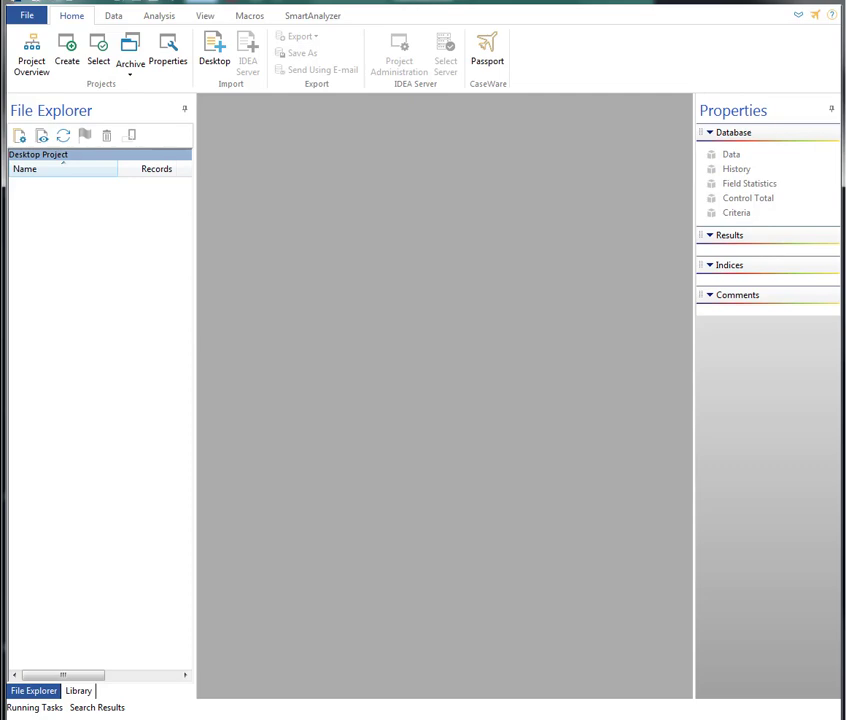
left_click_drag(845, 20, 644, 47)
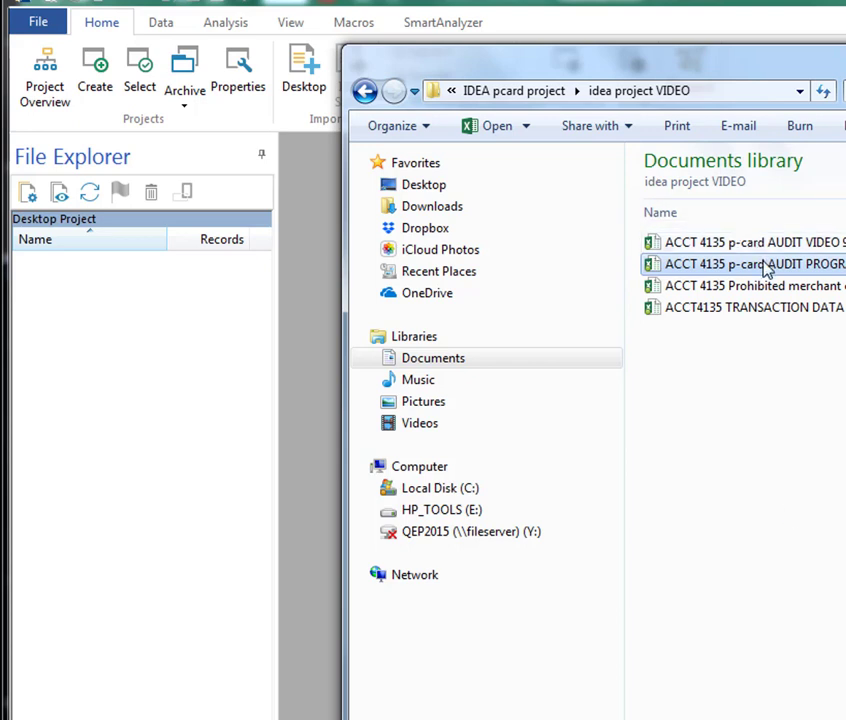
left_click_drag(760, 313, 180, 380)
left_click_drag(113, 535, 113, 537)
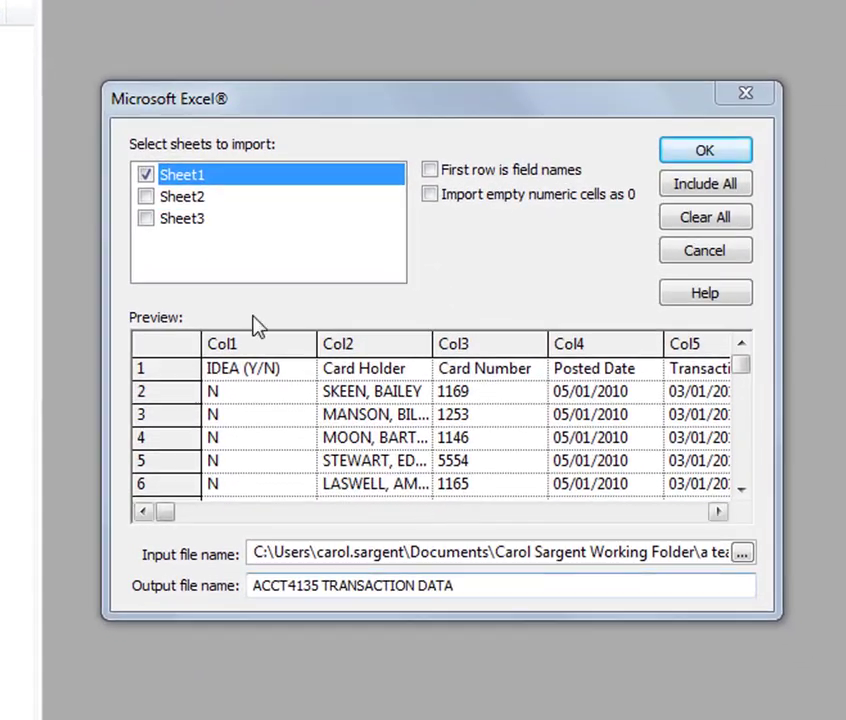
left_click(145, 197)
left_click(146, 219)
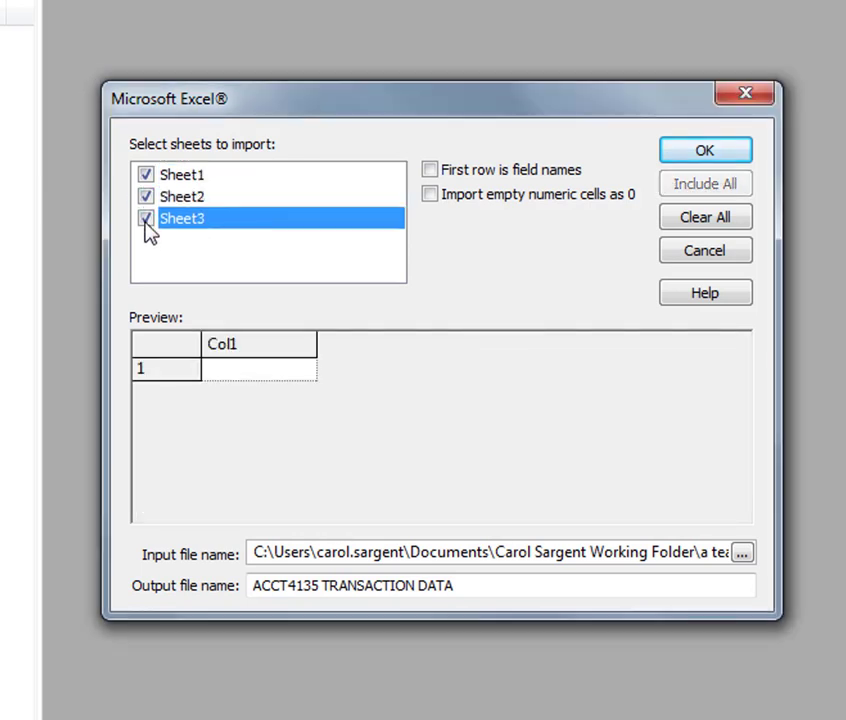
left_click(146, 219)
left_click(146, 197)
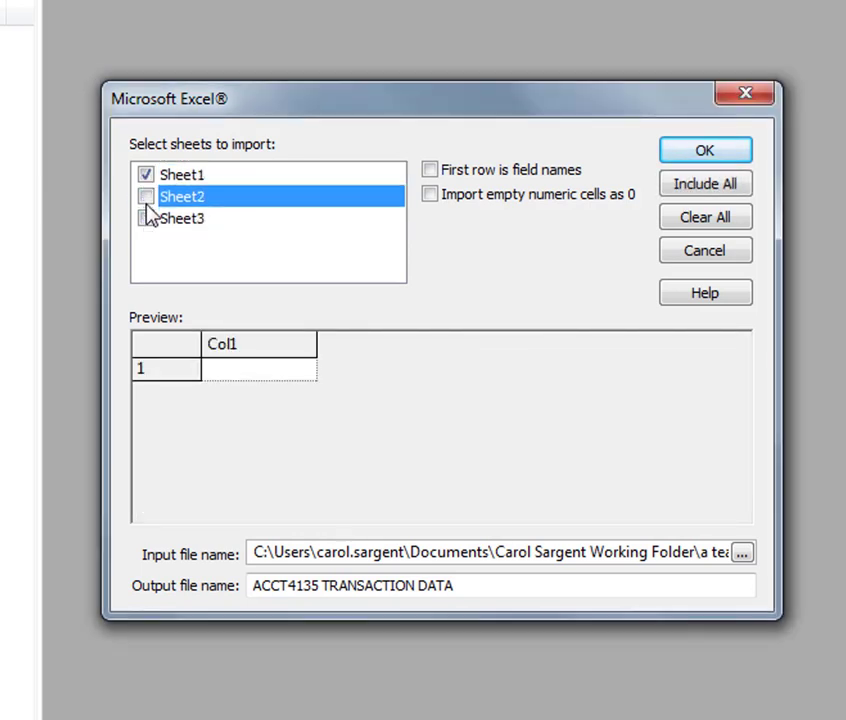
Import only Sheet1 of the transaction workbook, treating the first row as field names.
left_click(280, 180)
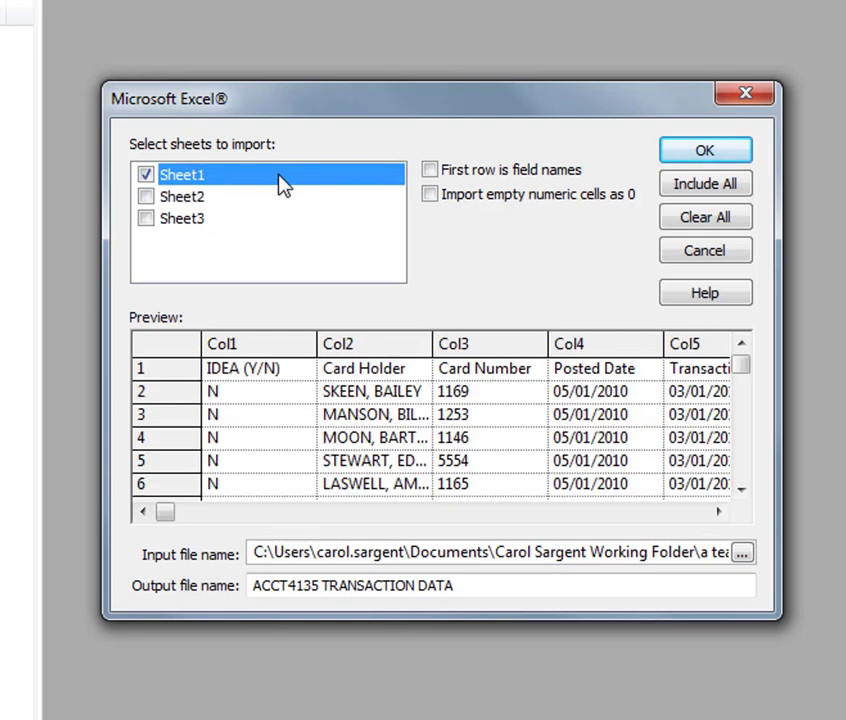
left_click(431, 172)
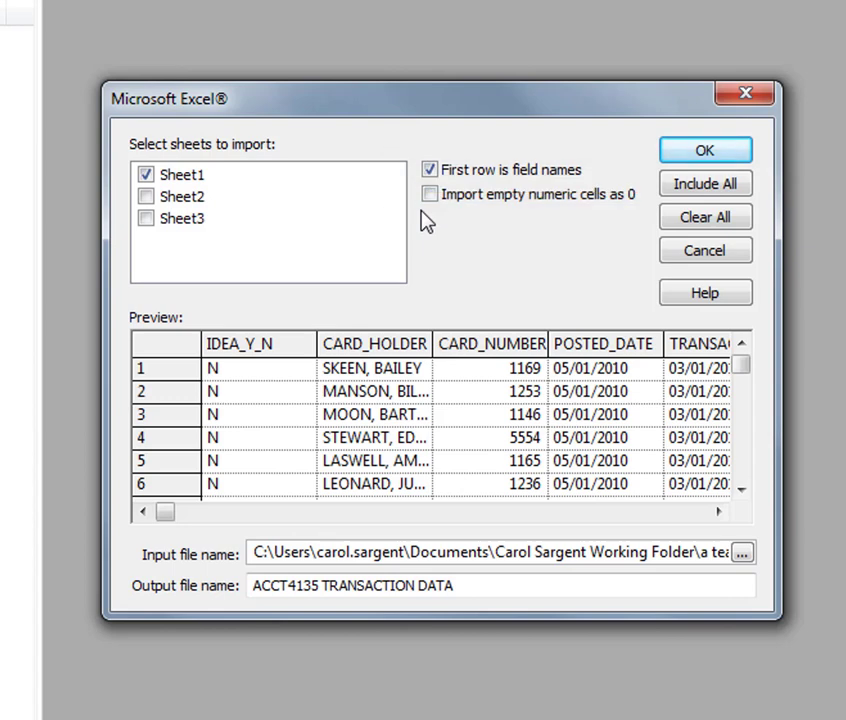
left_click(699, 156)
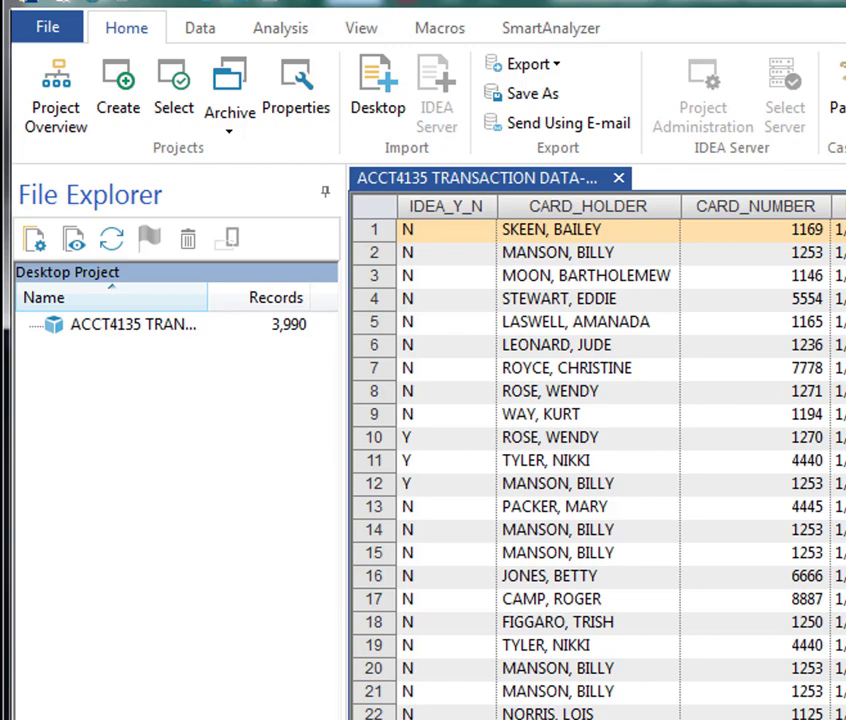
Import the prohibited codes sheet of the ACCT 4135 Prohibited merchant codes workbook, using the first row as field names.
key("alt+Tab")
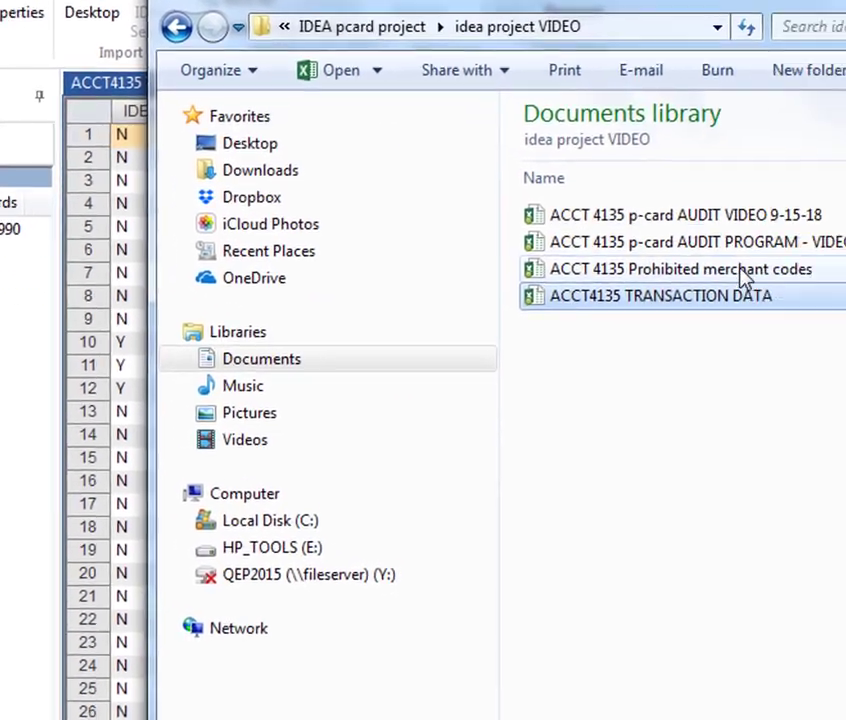
left_click_drag(740, 275, 0, 417)
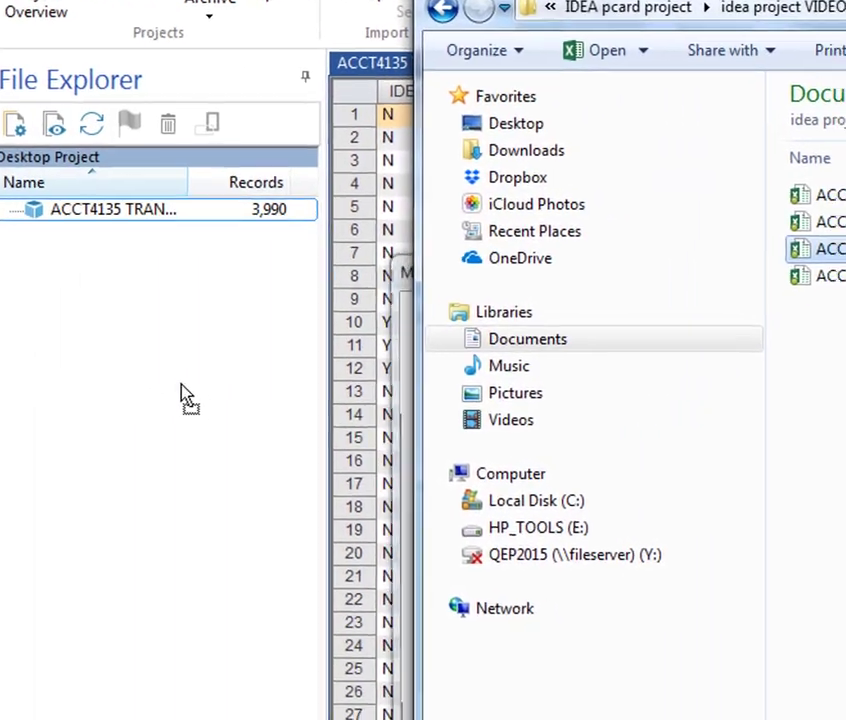
left_click_drag(194, 400, 194, 400)
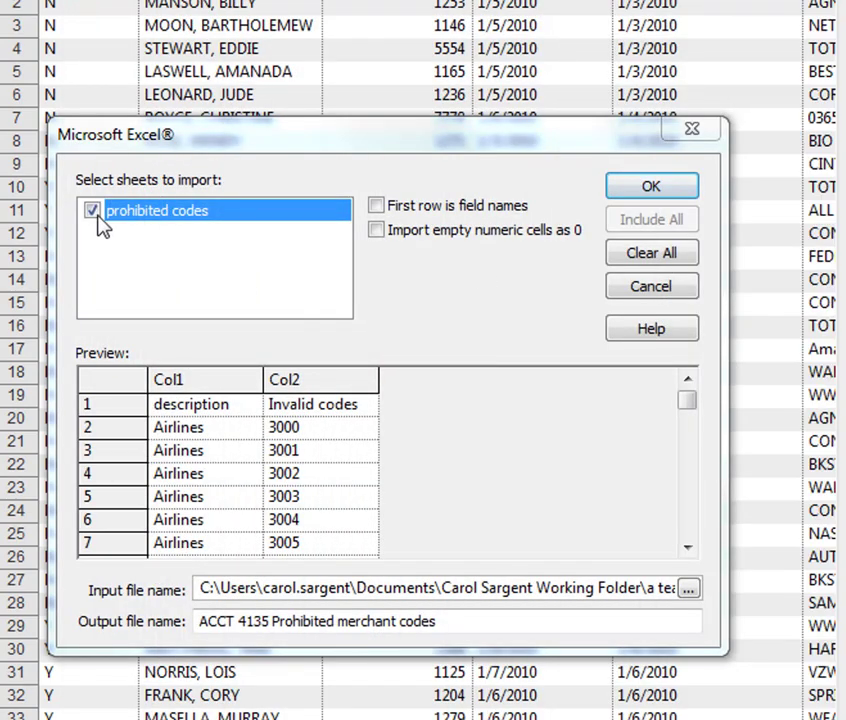
left_click(377, 207)
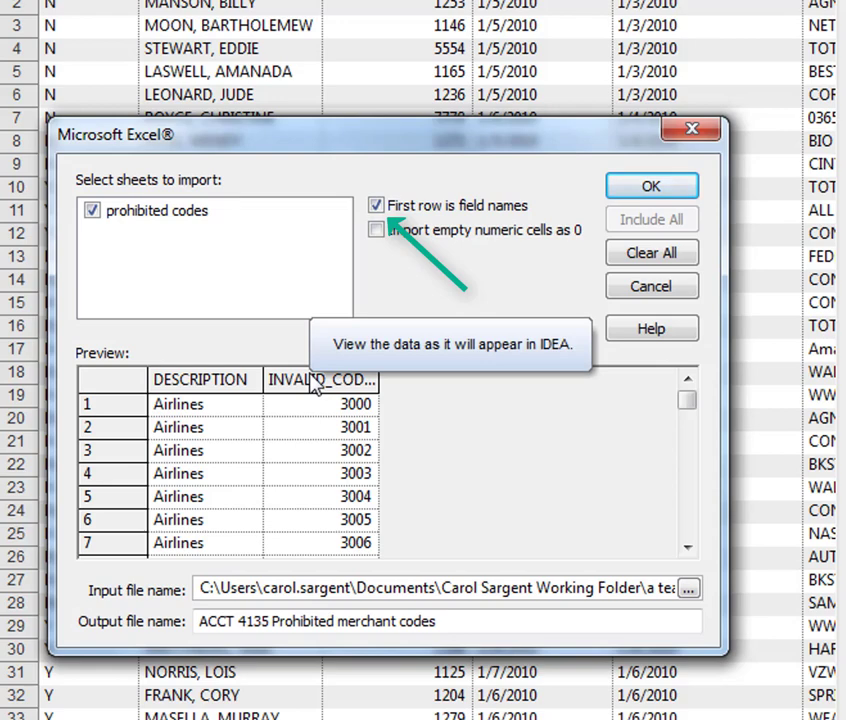
left_click(651, 187)
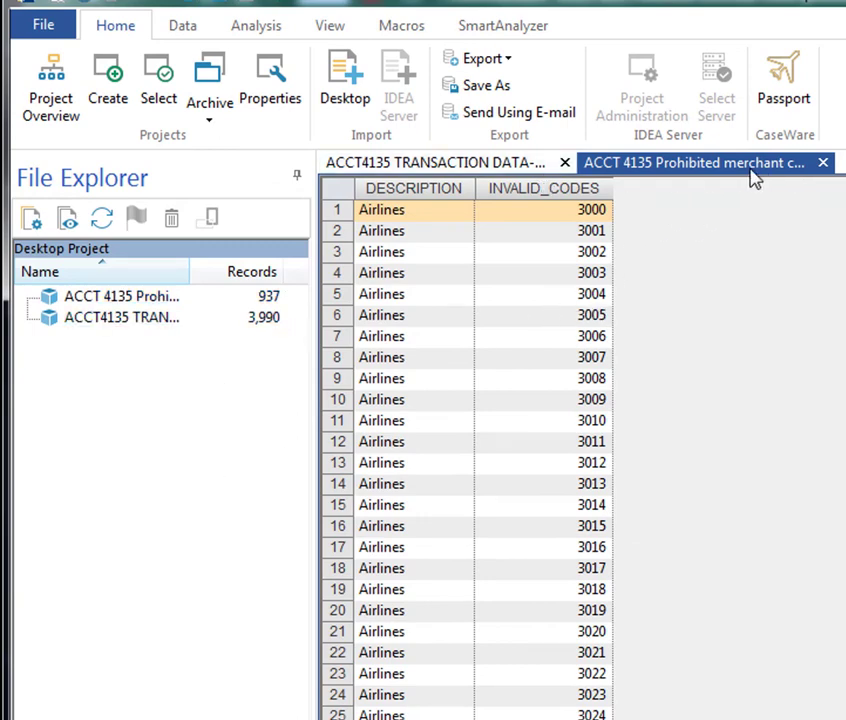
Compare the transaction data and prohibited merchant codes databases, and close both.
left_click(490, 164)
left_click(712, 166)
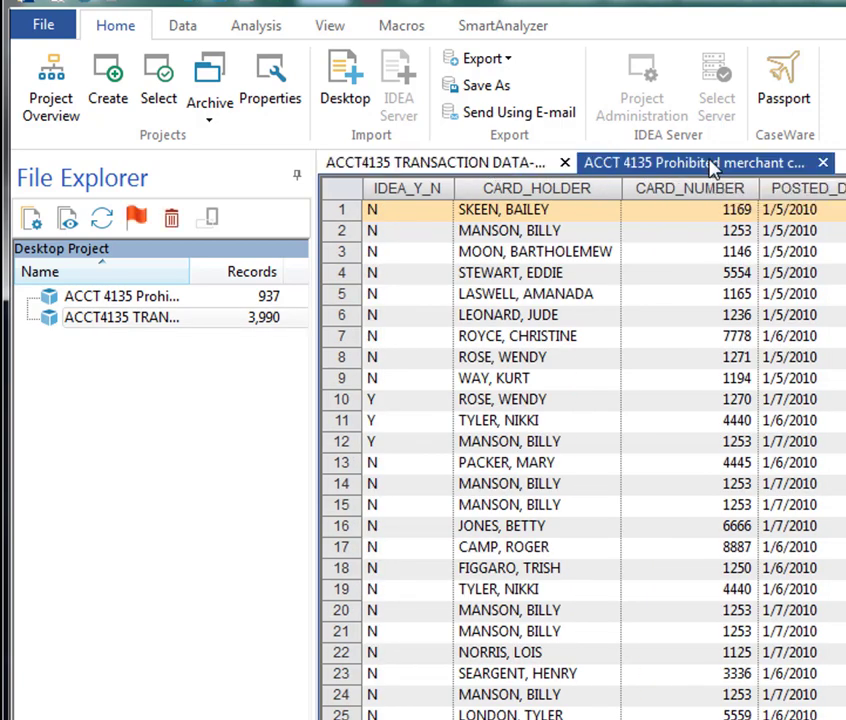
left_click(487, 163)
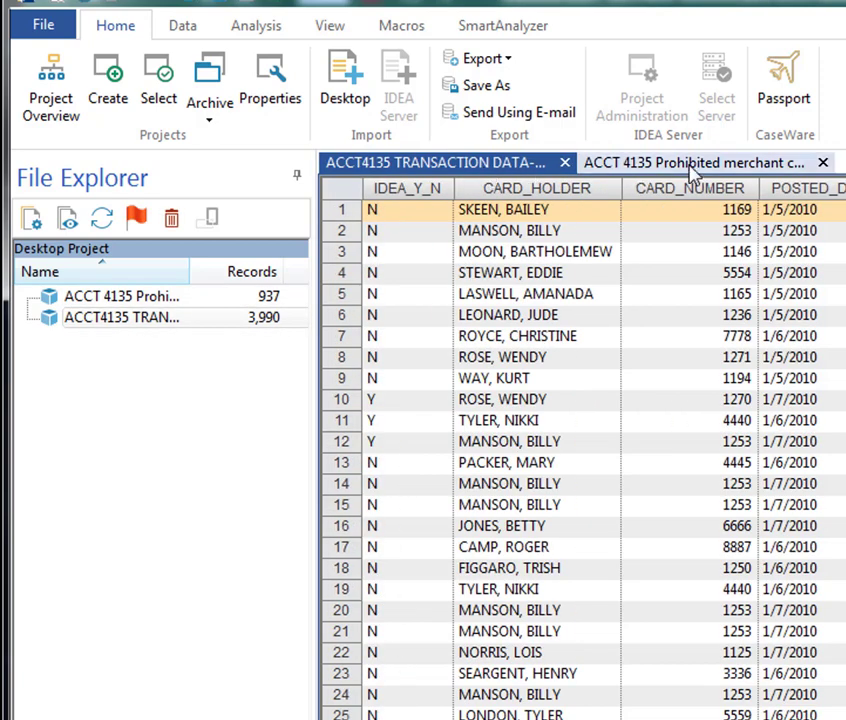
left_click(700, 166)
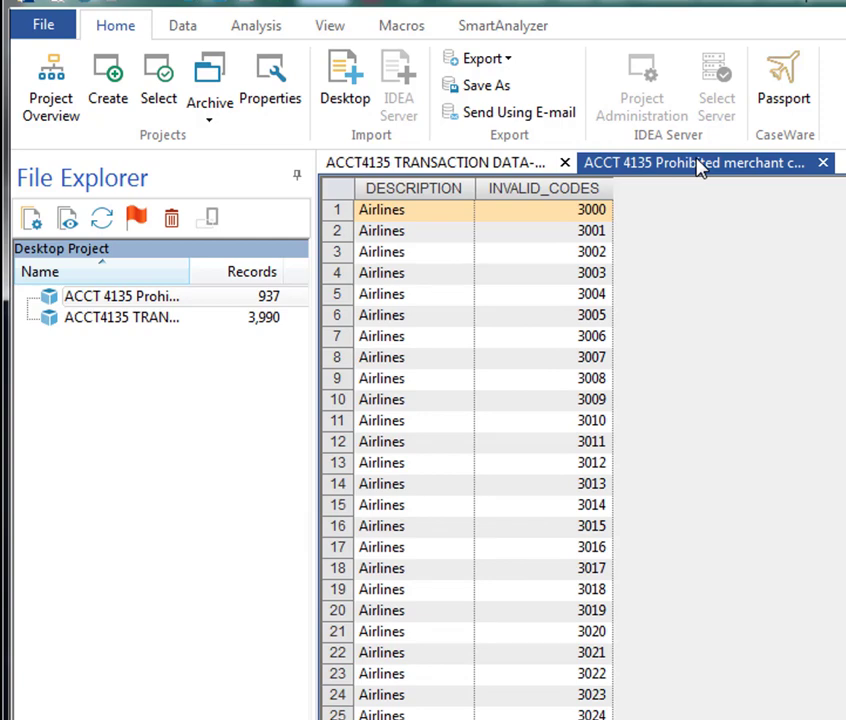
left_click(449, 168)
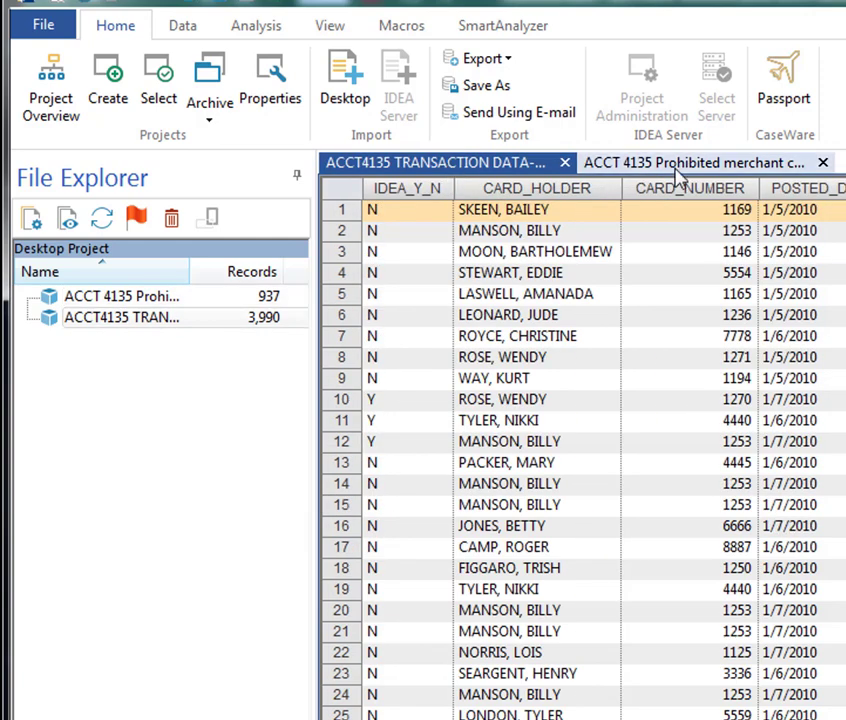
left_click(690, 166)
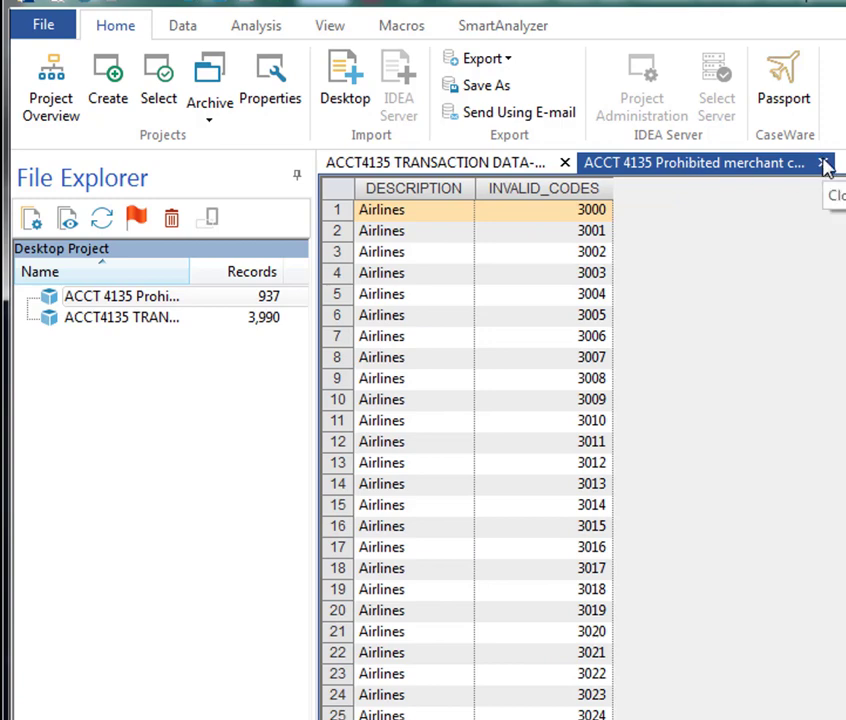
left_click(822, 163)
left_click(566, 164)
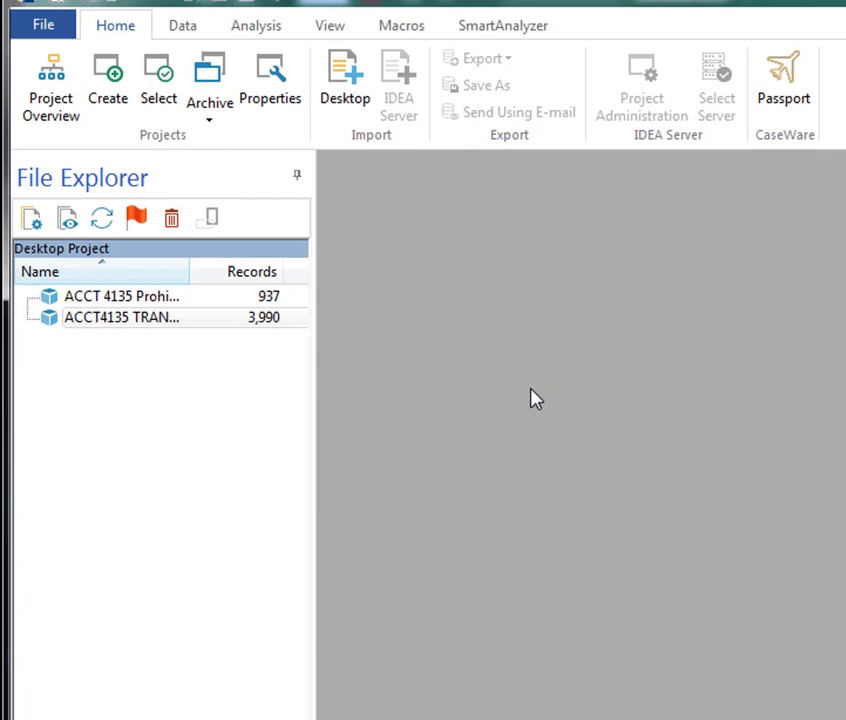
Open the ACCT4135 transaction database and sort its records by TRANSACTION_DATE in descending order.
left_click(138, 327)
left_click(138, 393)
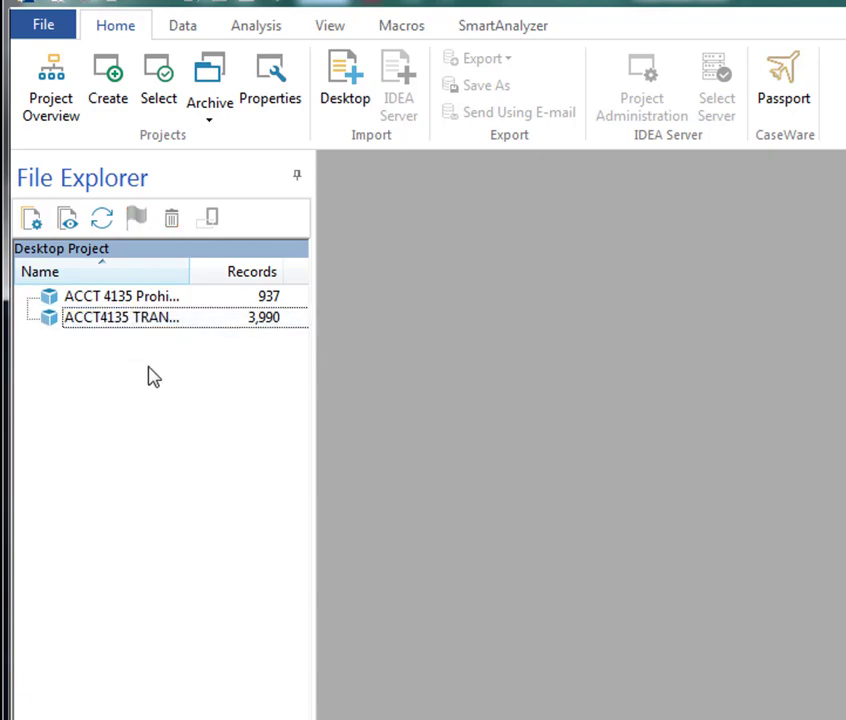
double_click(158, 322)
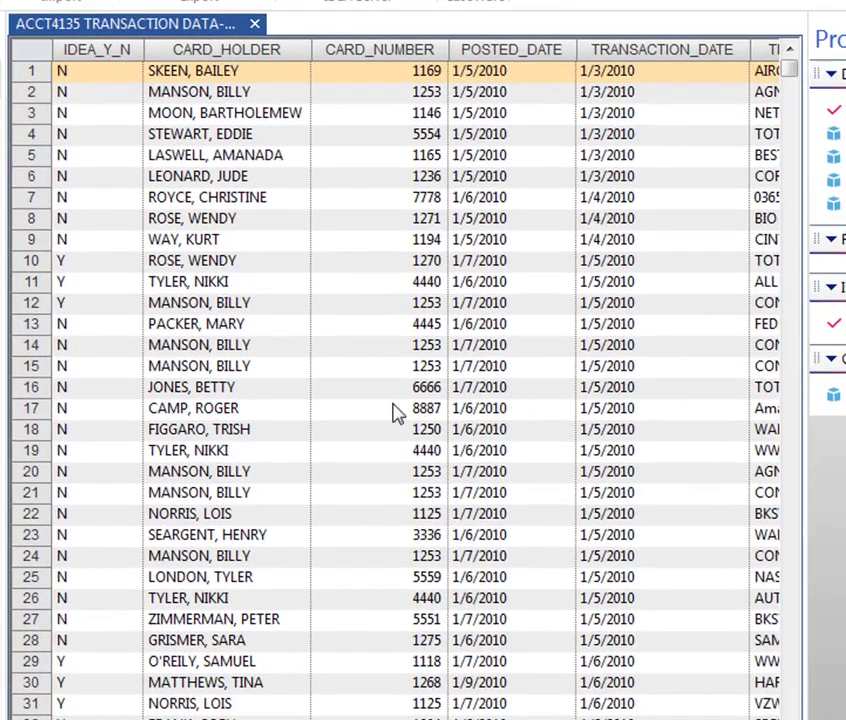
left_click(664, 49)
left_click(667, 48)
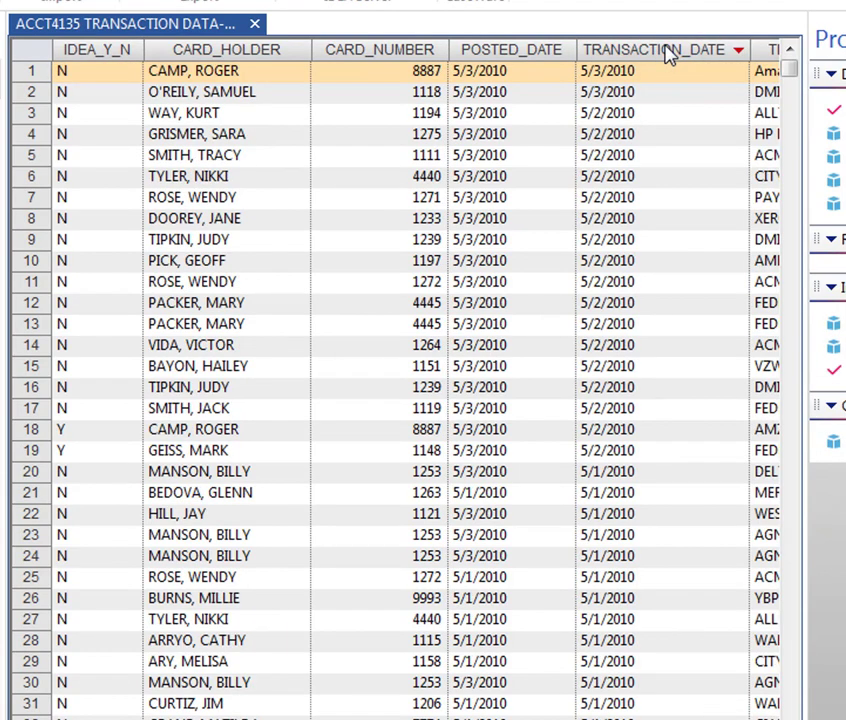
left_click(666, 49)
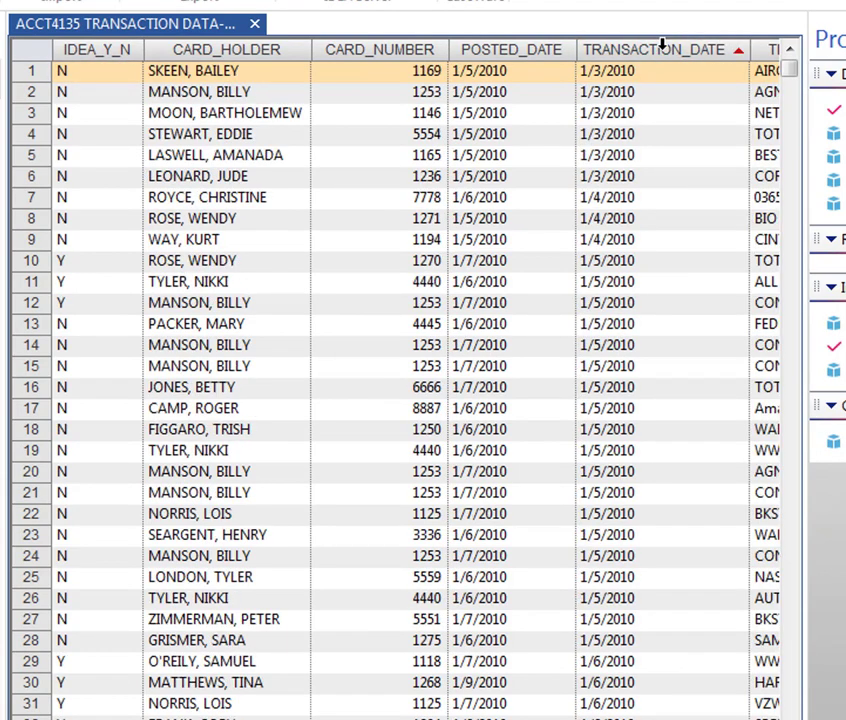
left_click(640, 44)
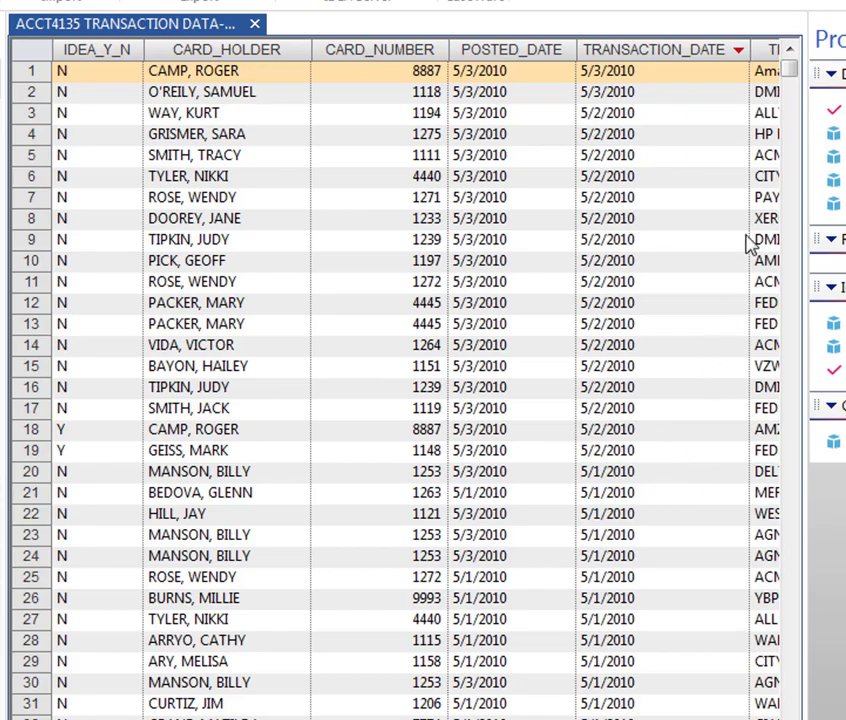
Examine the most recent transaction dates for records that fall after April 2010.
left_click(645, 369)
scroll(660, 576, "down", 20)
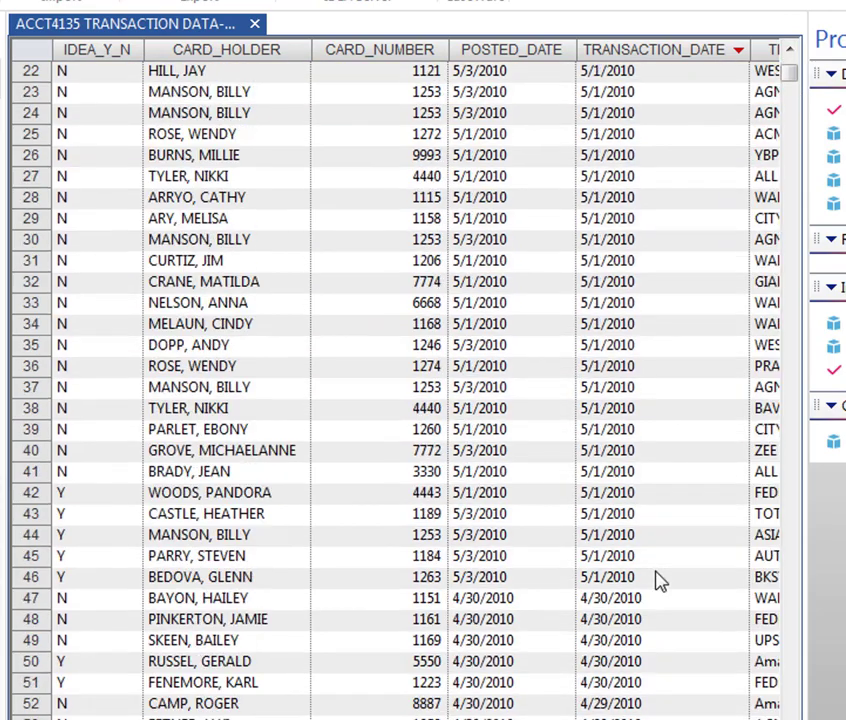
scroll(658, 570, "up", 20)
scroll(670, 645, "up", 7)
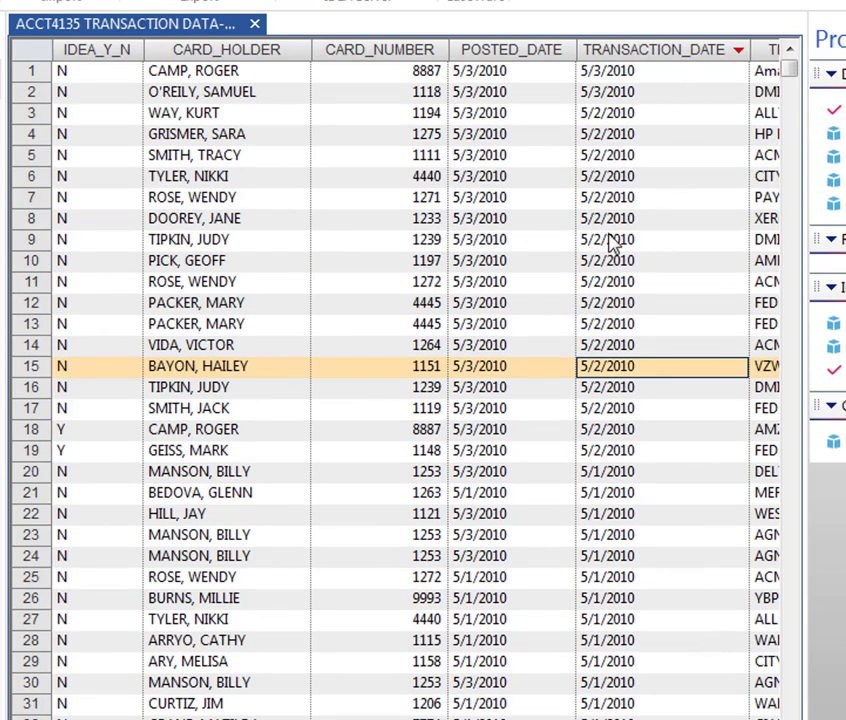
Set up a direct extraction of all transaction records with the criterion TRANSACTION_DATE < "20100501".
left_click(670, 72)
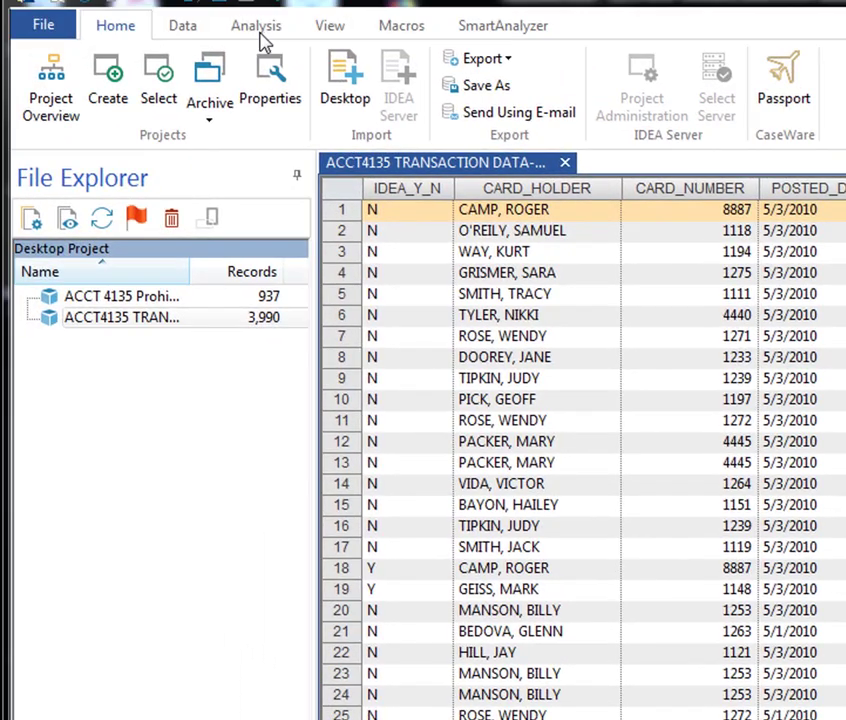
left_click(234, 16)
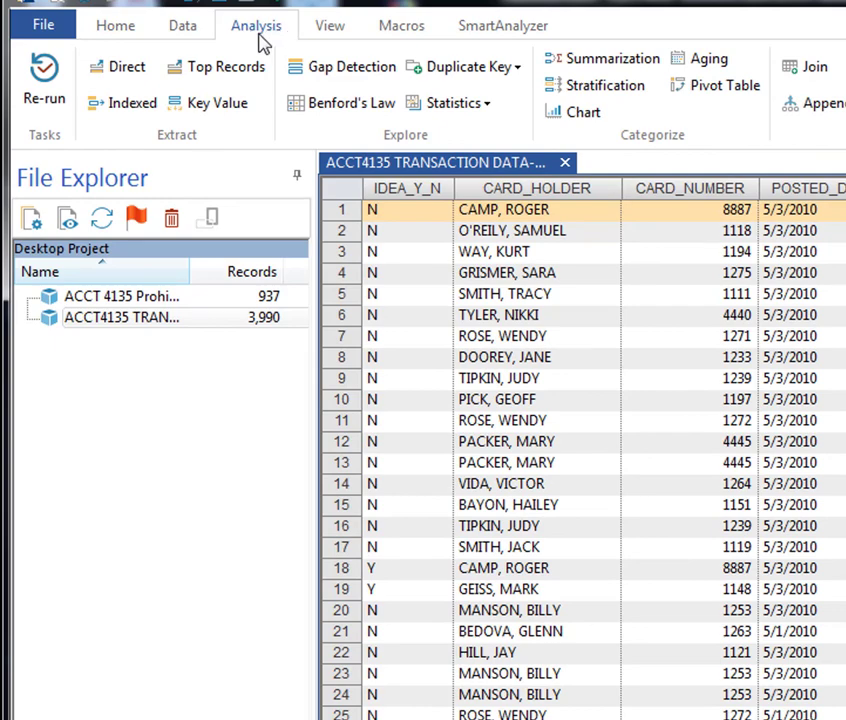
left_click(126, 72)
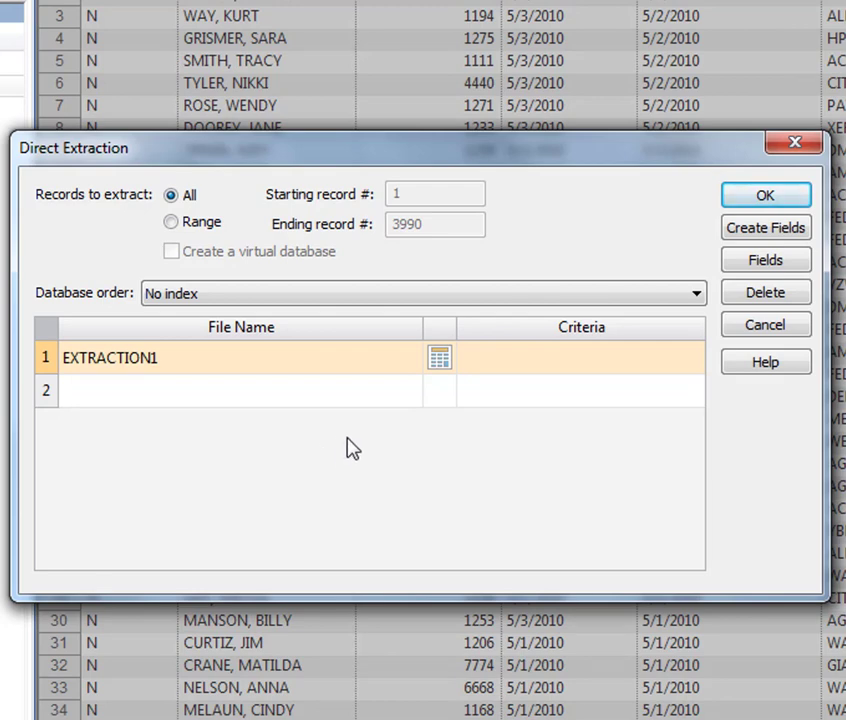
left_click(440, 360)
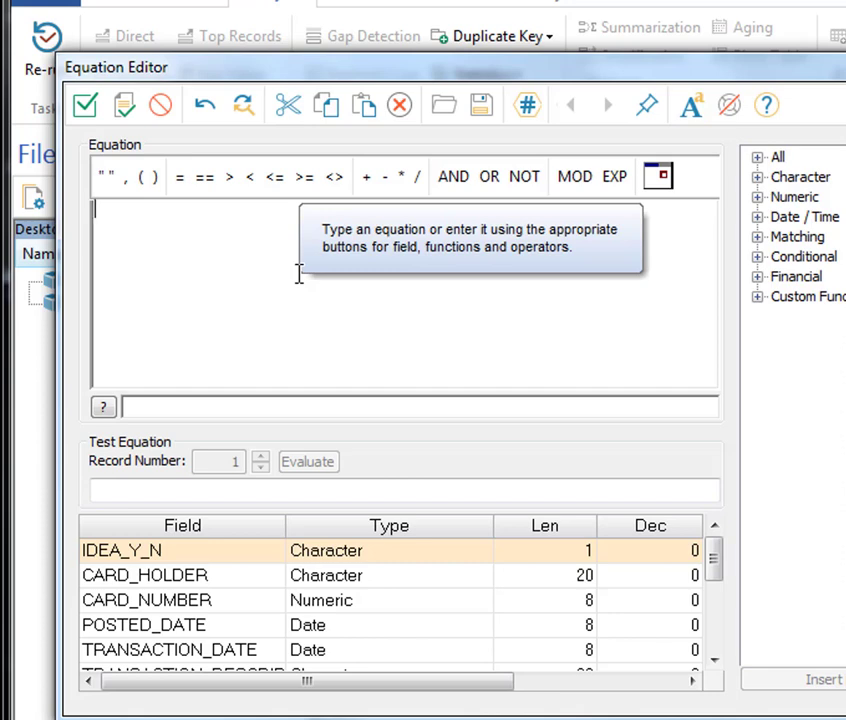
type("tr")
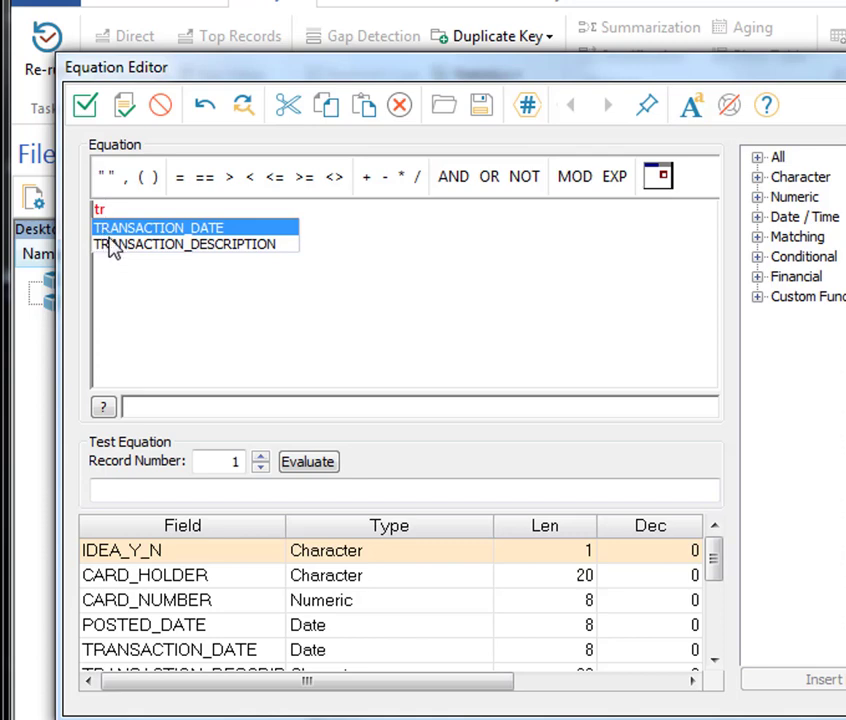
double_click(142, 227)
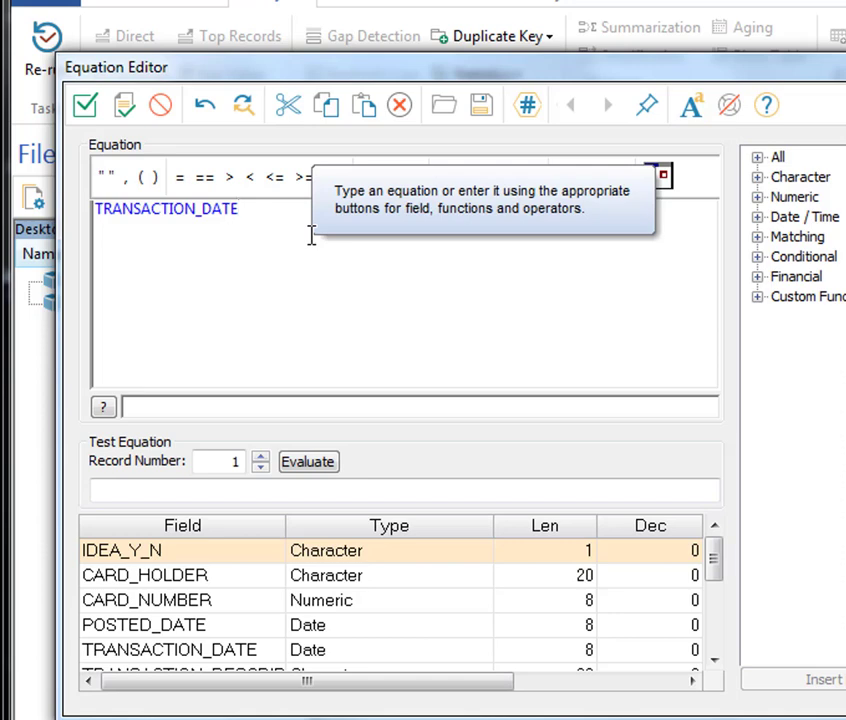
left_click(251, 183)
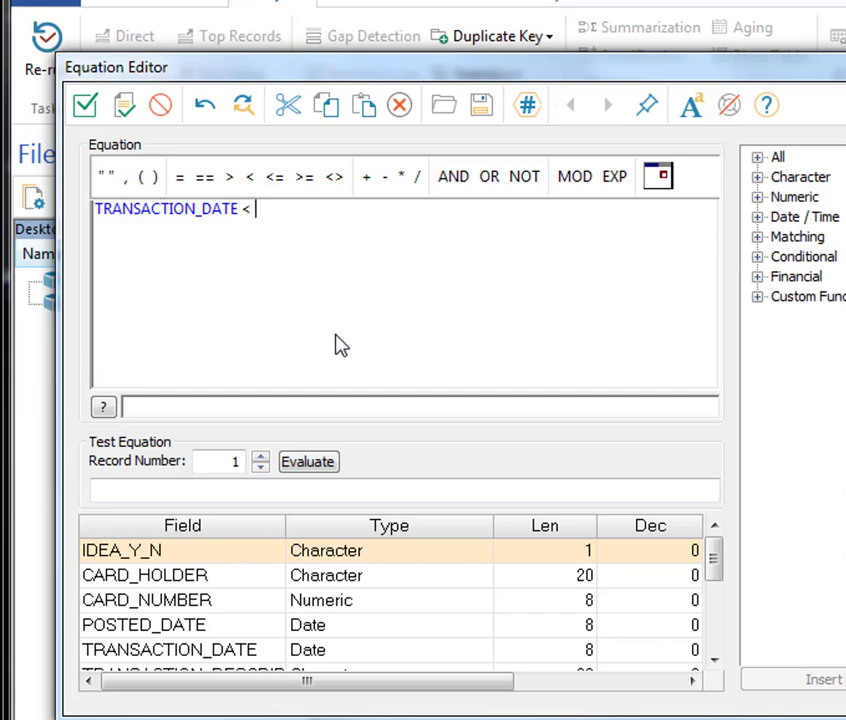
type("\"050")
key("Left")
key("Left")
key("Left")
type("20100501")
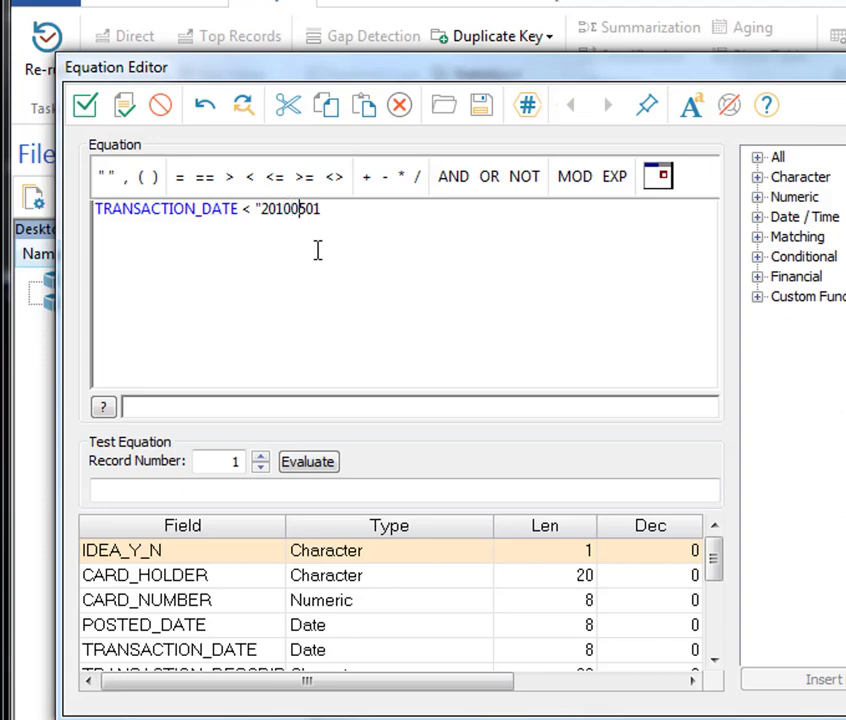
type("\"")
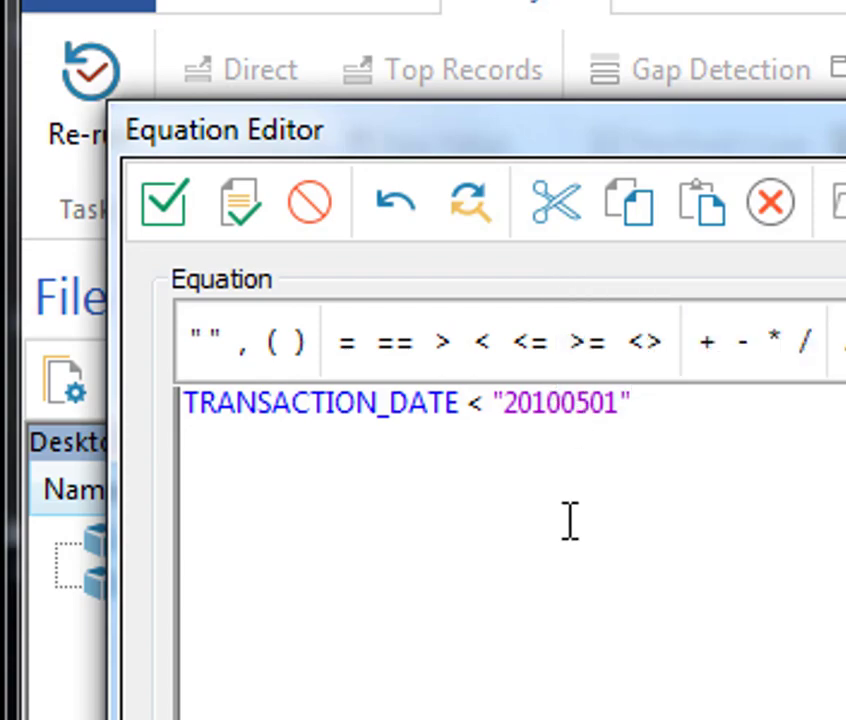
left_click(180, 212)
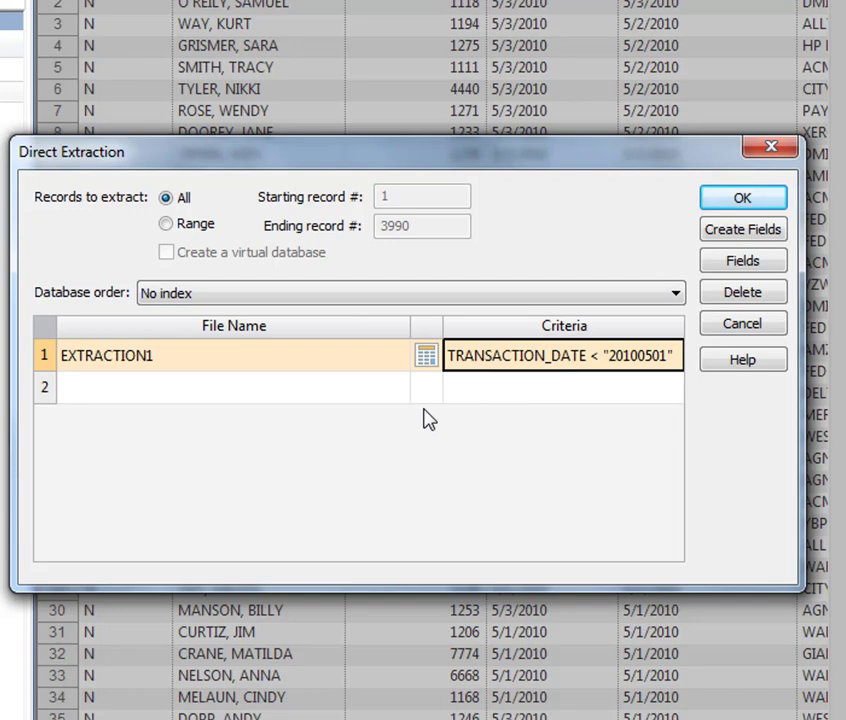
Name the extraction file jan-apr and run the extraction.
left_click(255, 360)
left_click(207, 362)
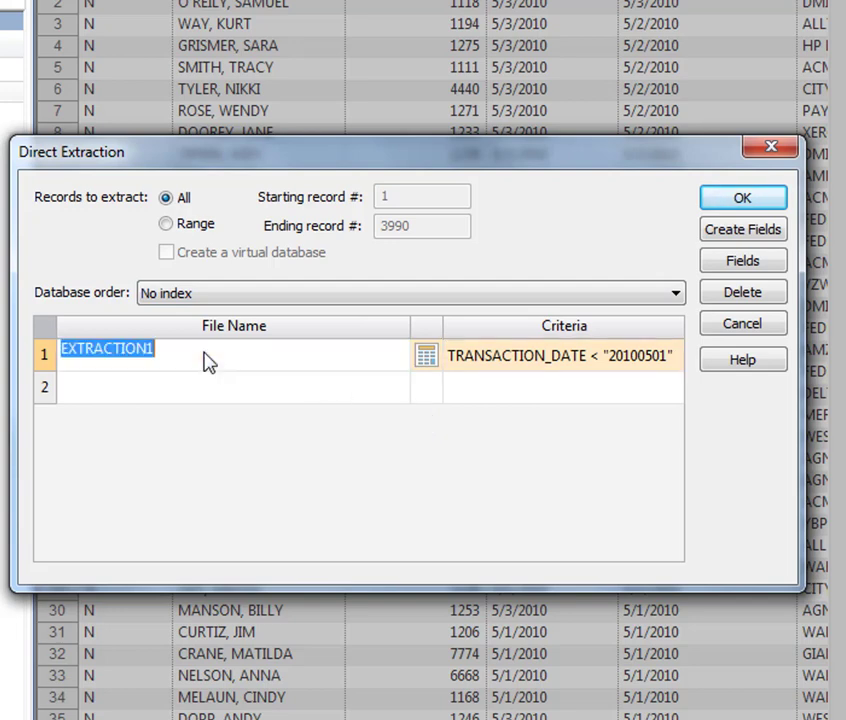
type("jan-apr")
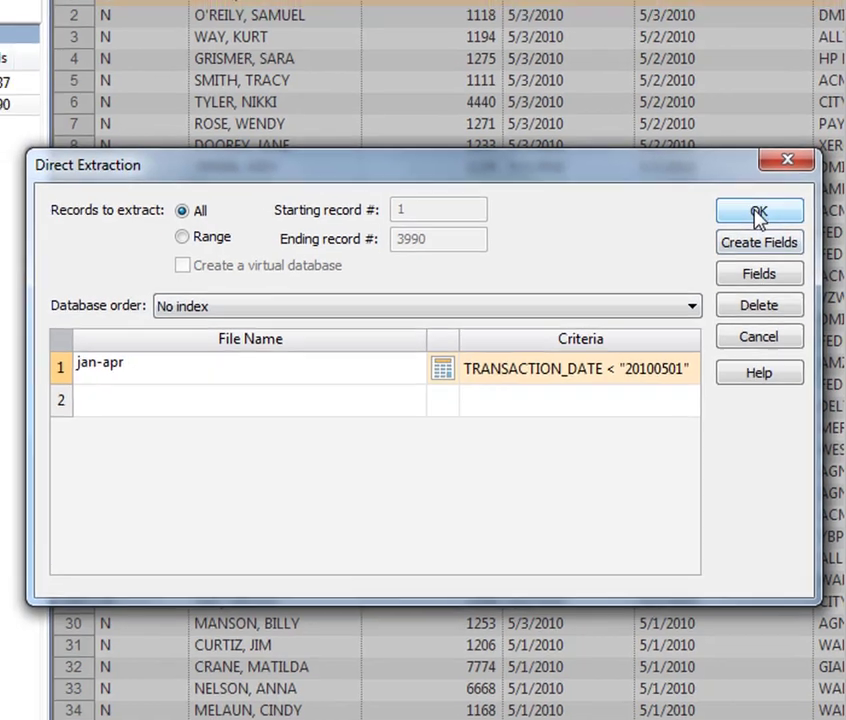
left_click(741, 201)
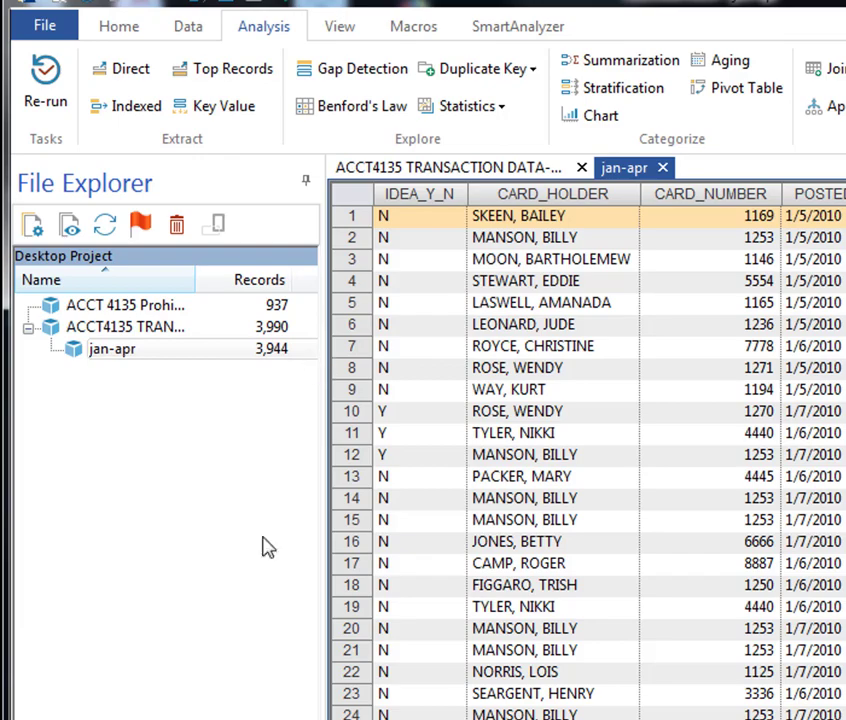
Check the jan-apr record count against the Excel control totals, and create field statistics for all jan-apr fields in IDEA.
mouse_move(365, 418)
left_mouse_down()
mouse_move(365, 453)
mouse_move(470, 490)
left_mouse_up()
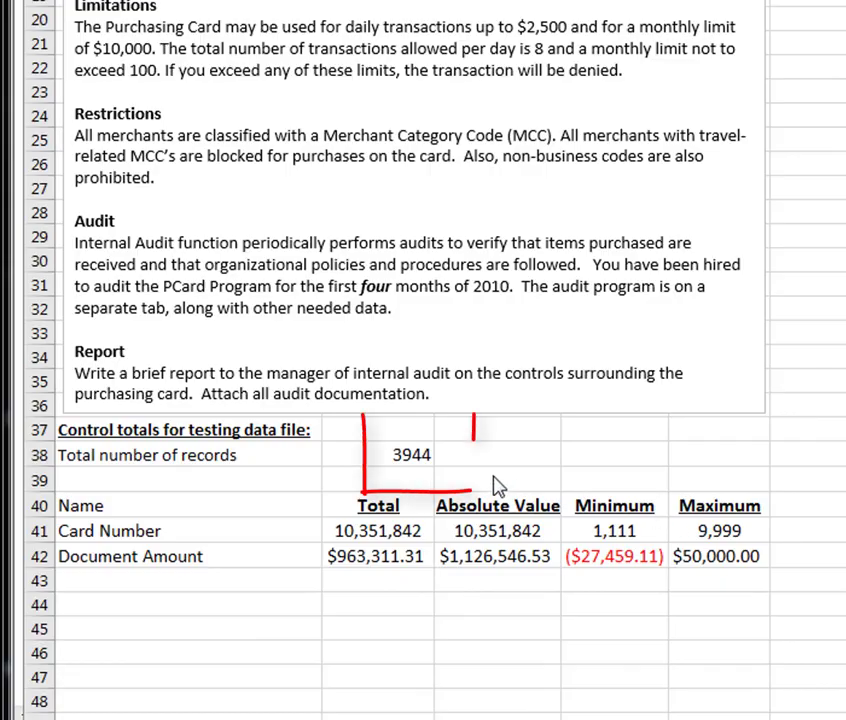
left_click(372, 457)
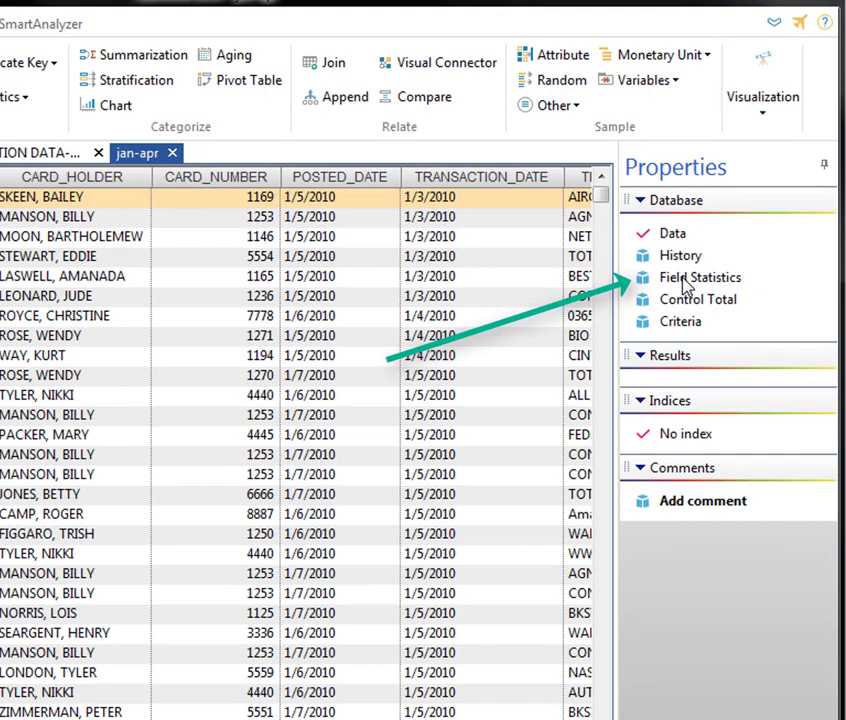
left_click(684, 281)
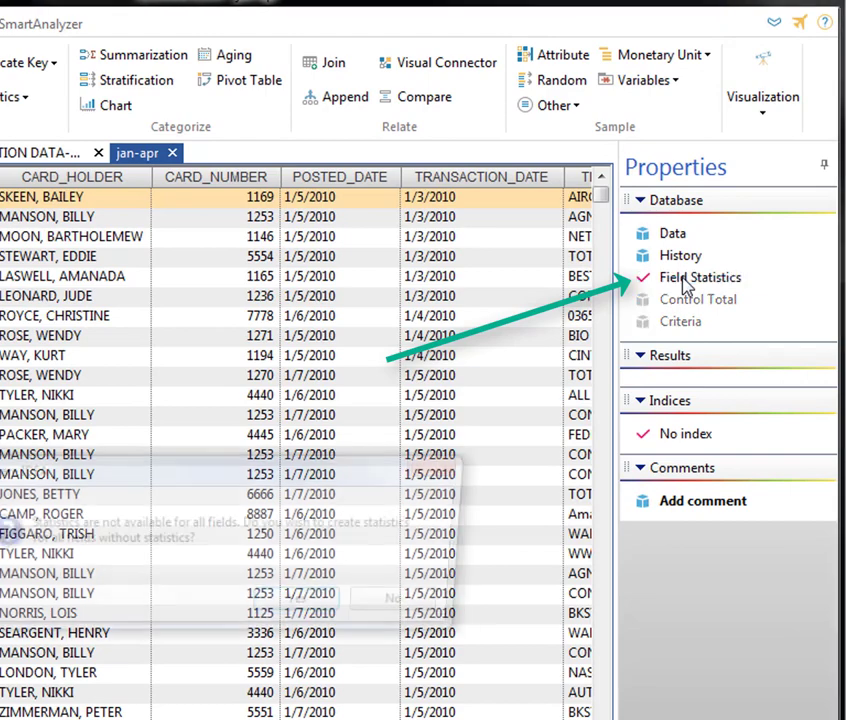
left_click(291, 616)
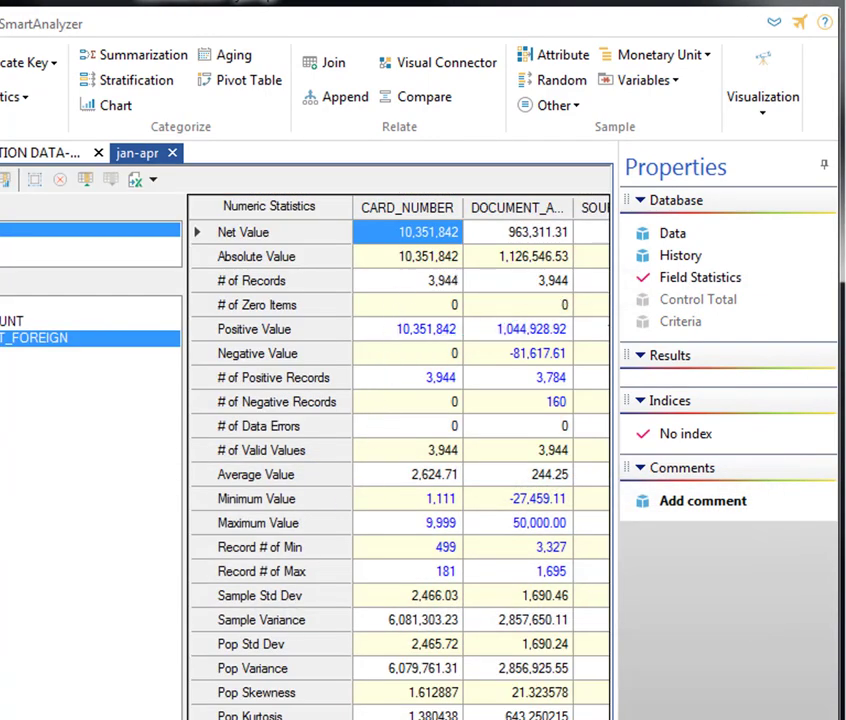
Compare the net, absolute, minimum and maximum values of CARD_NUMBER and DOCUMENT_AMOUNT with the control totals in the Excel audit workbook.
left_click_drag(845, 3, 560, 402)
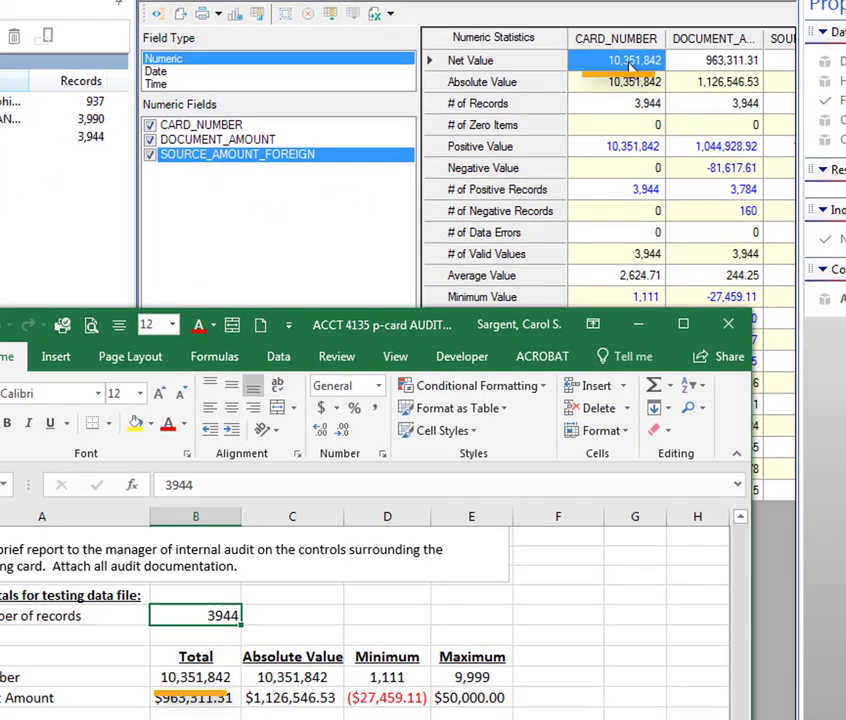
left_click(222, 677)
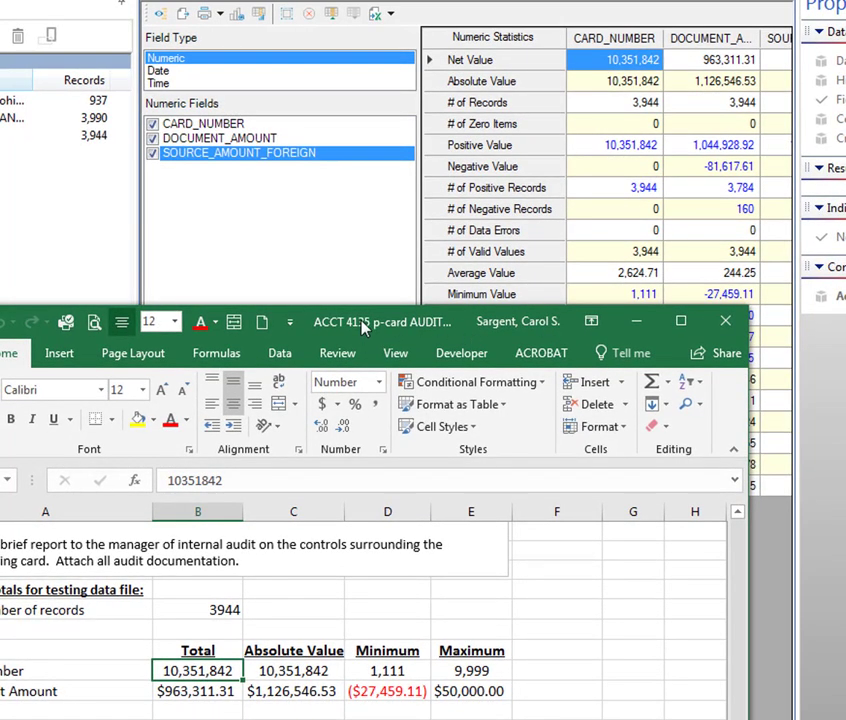
left_click(710, 62)
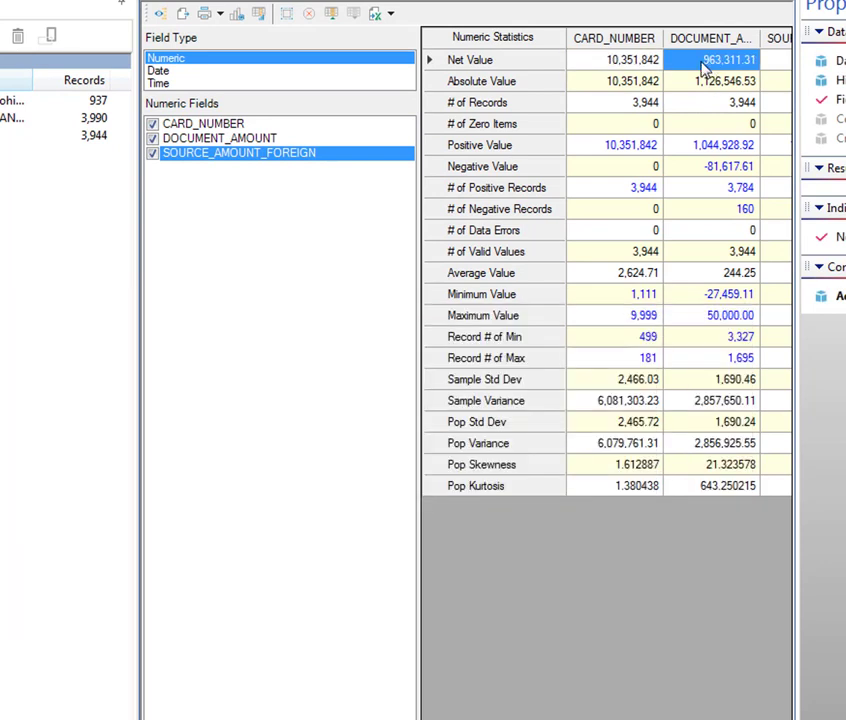
key("alt+Tab")
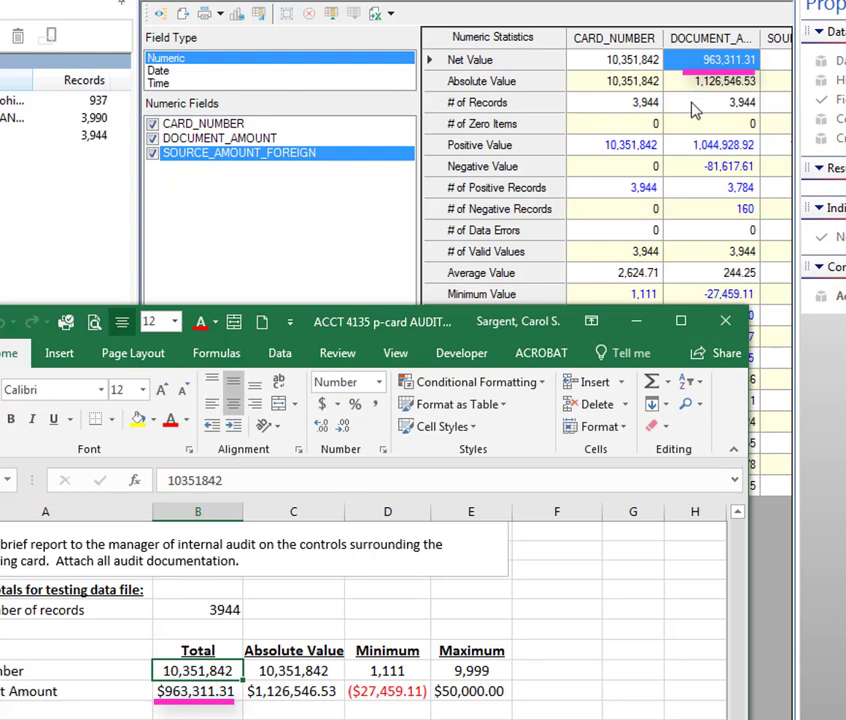
key("e")
left_click_drag(595, 306, 666, 306)
left_click_drag(350, 708, 423, 708)
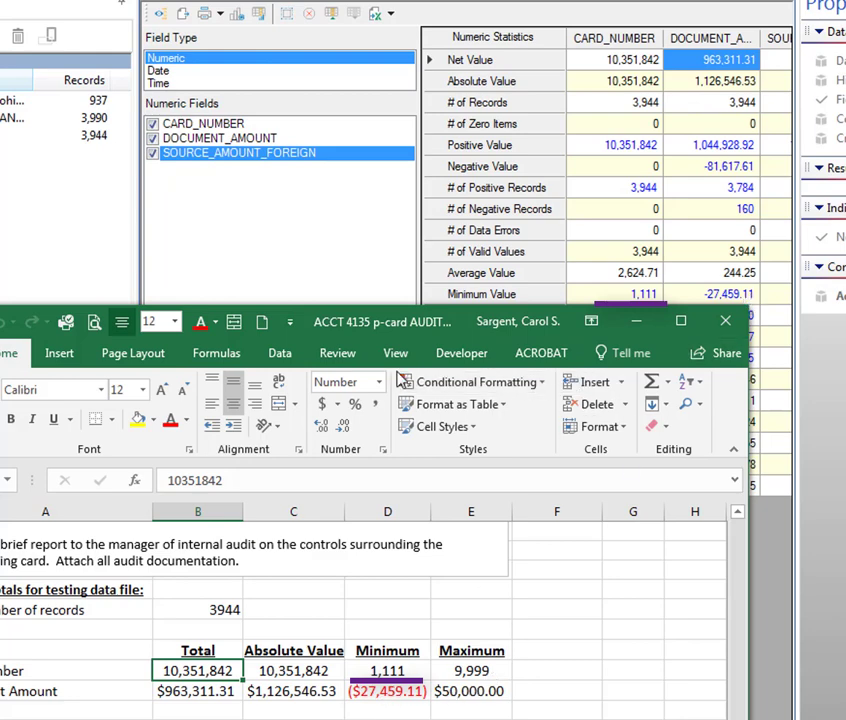
left_click_drag(343, 323, 631, 286)
left_click_drag(727, 265, 845, 5)
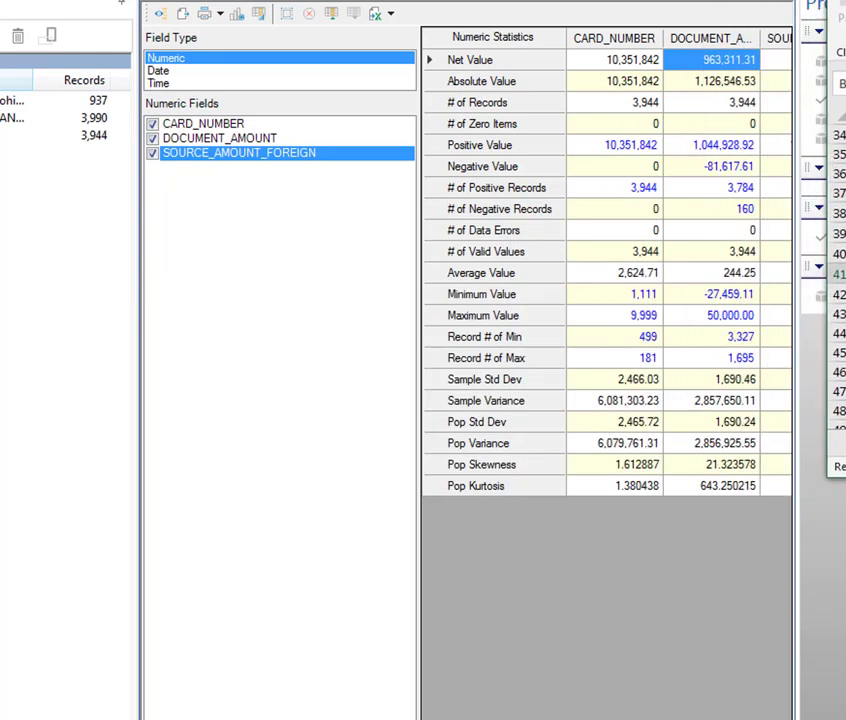
left_click_drag(824, 470, 815, 719)
scroll(833, 400, "up", 11)
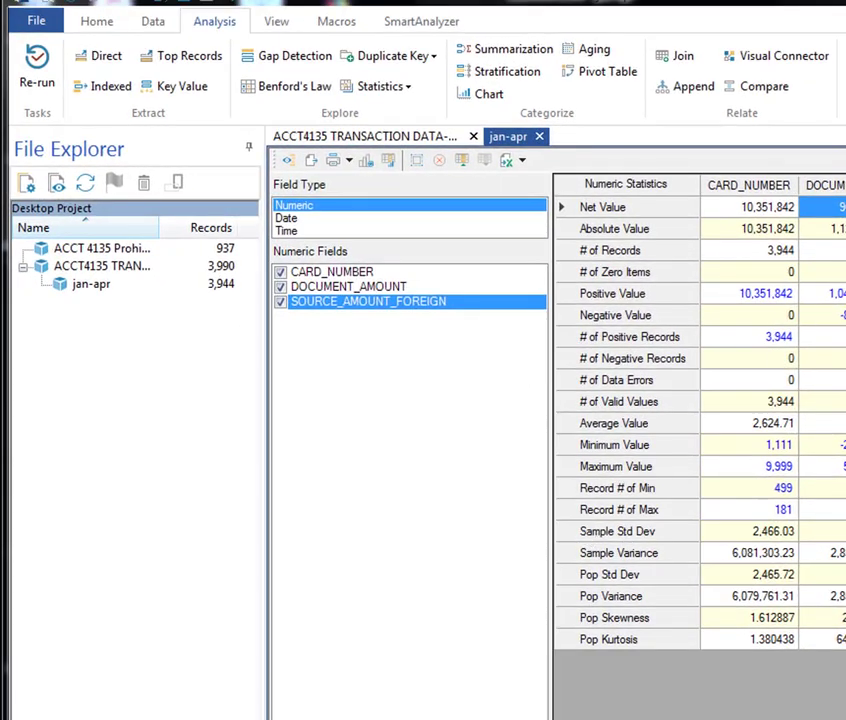
Close the jan-apr and ACCT4135 transaction databases, and select jan-apr in the project's file list.
key("space")
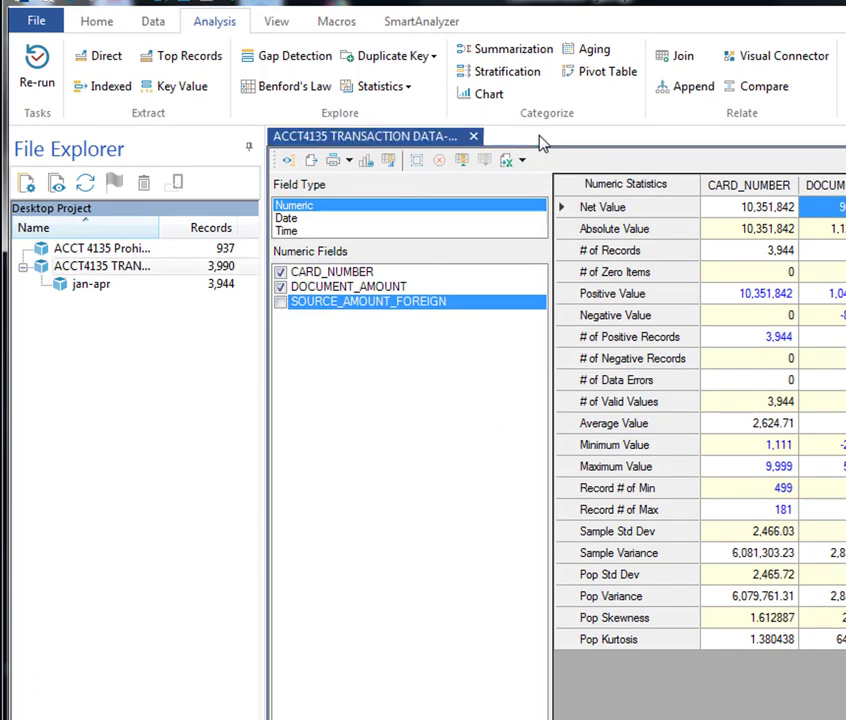
left_click(539, 137)
left_click(475, 136)
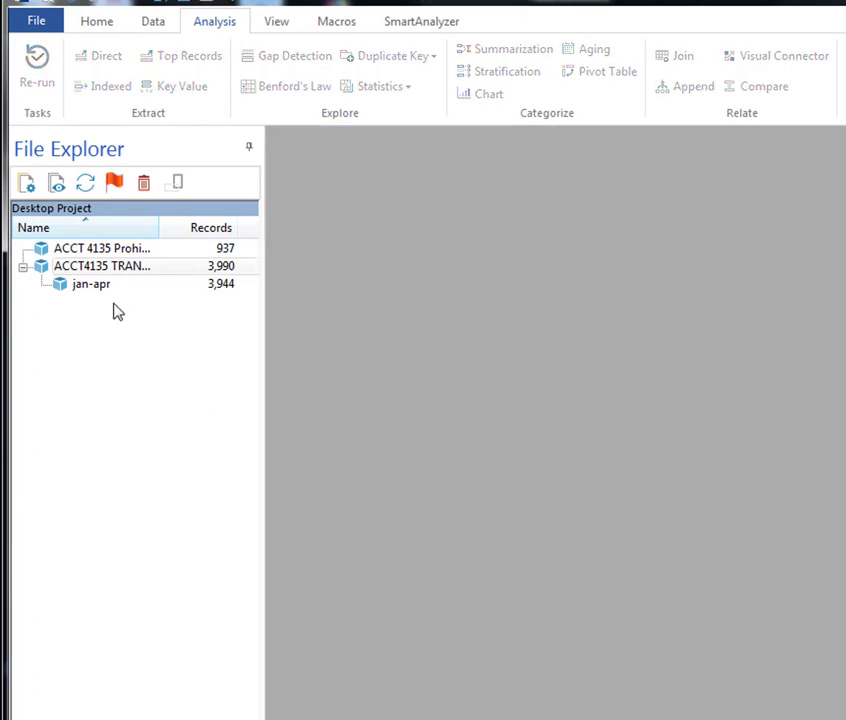
left_click(113, 287)
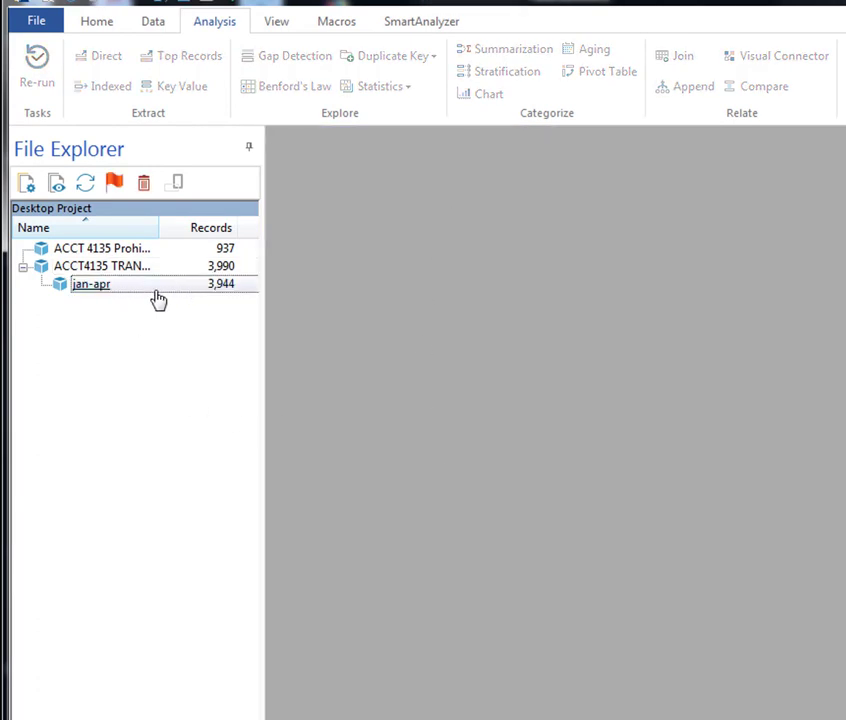
left_click(113, 267)
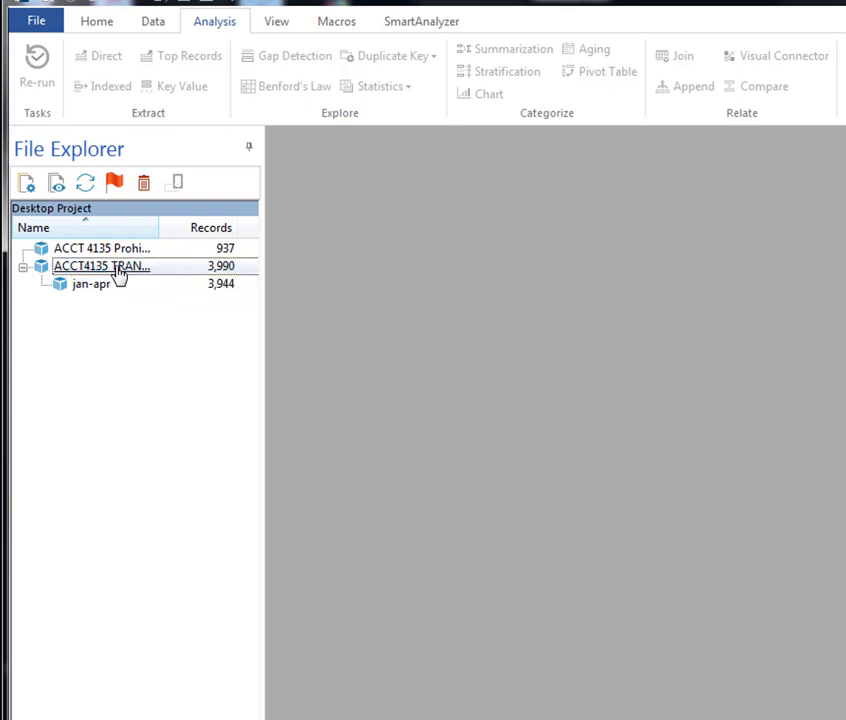
left_click(147, 287)
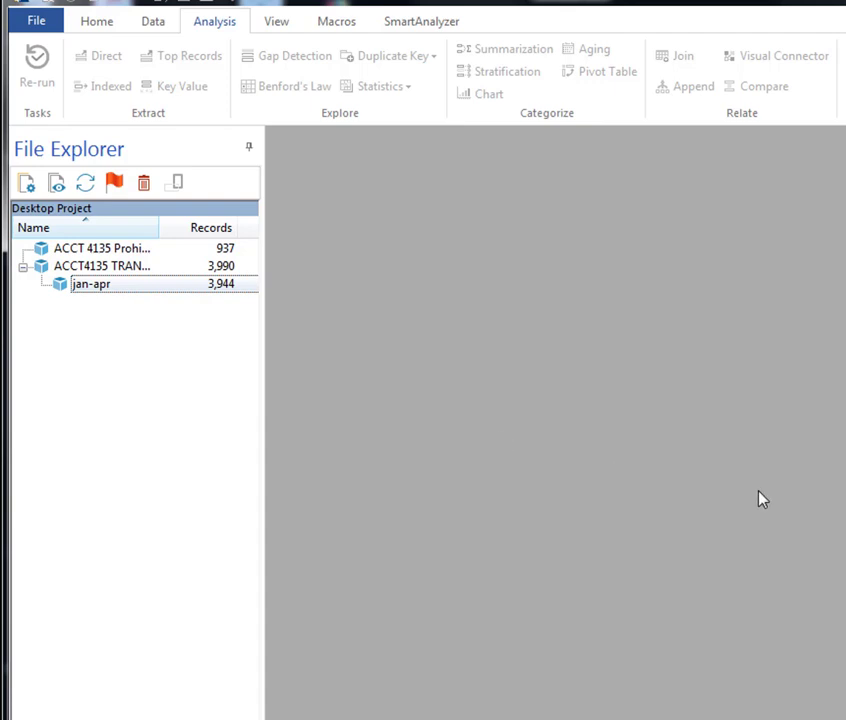
Switch to the Excel audit program and record "Extracted jan - Apr." with the auditor's initials in B2 for audit step 1.
key("alt+Tab")
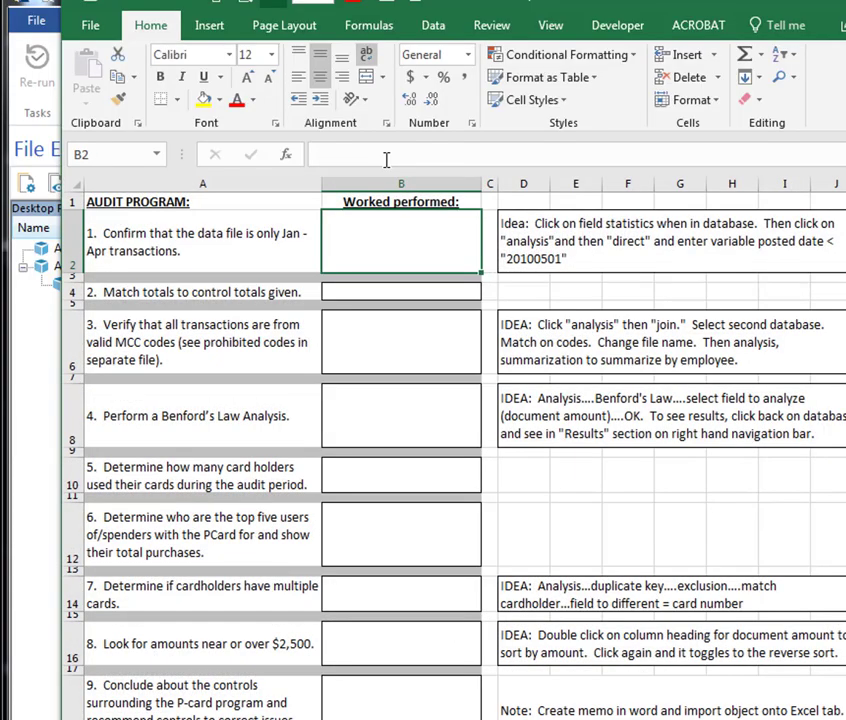
double_click(396, 240)
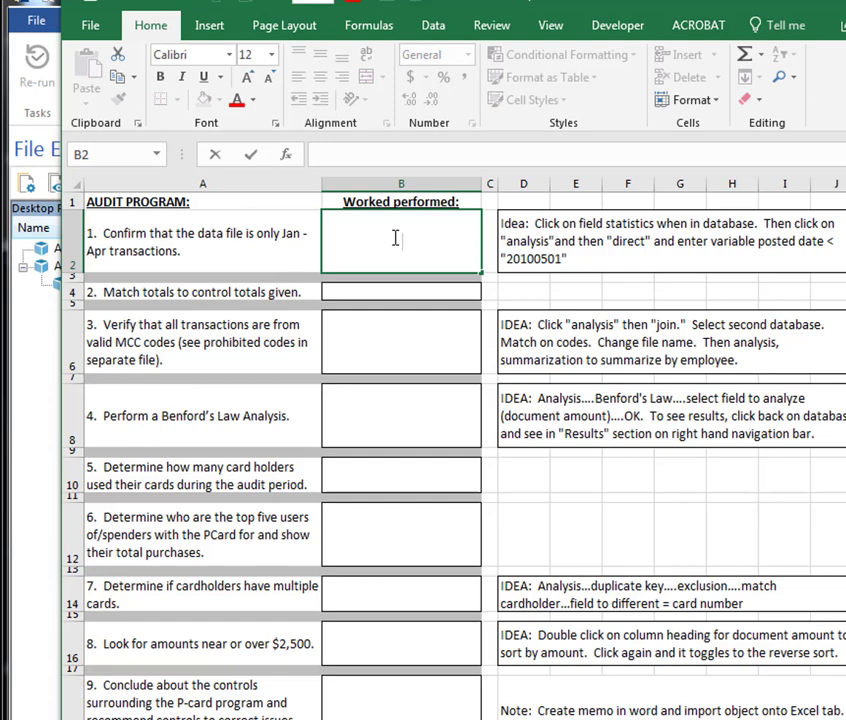
type("Extracted jan - Apr ")
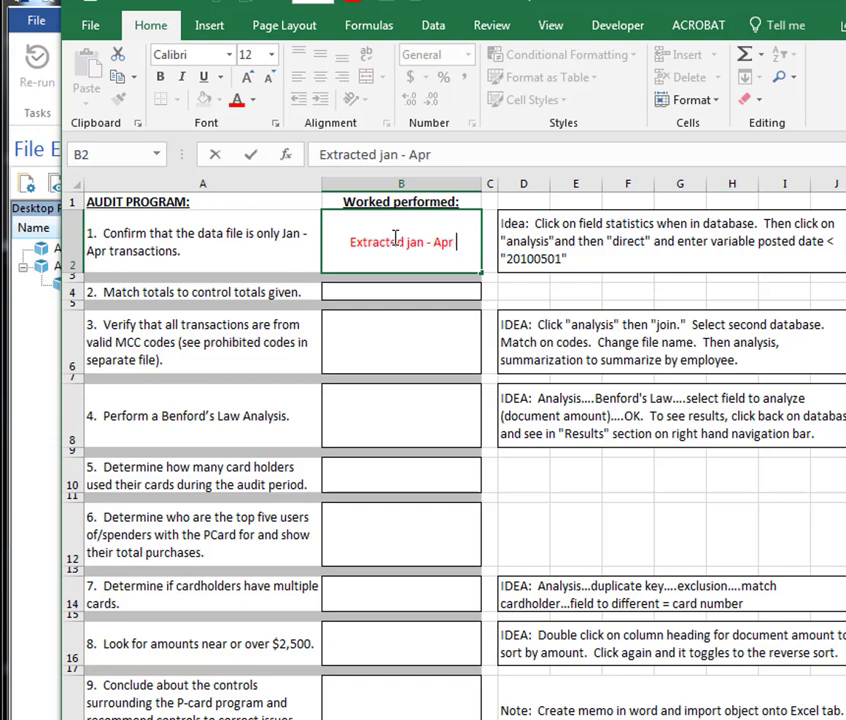
type(". CSS")
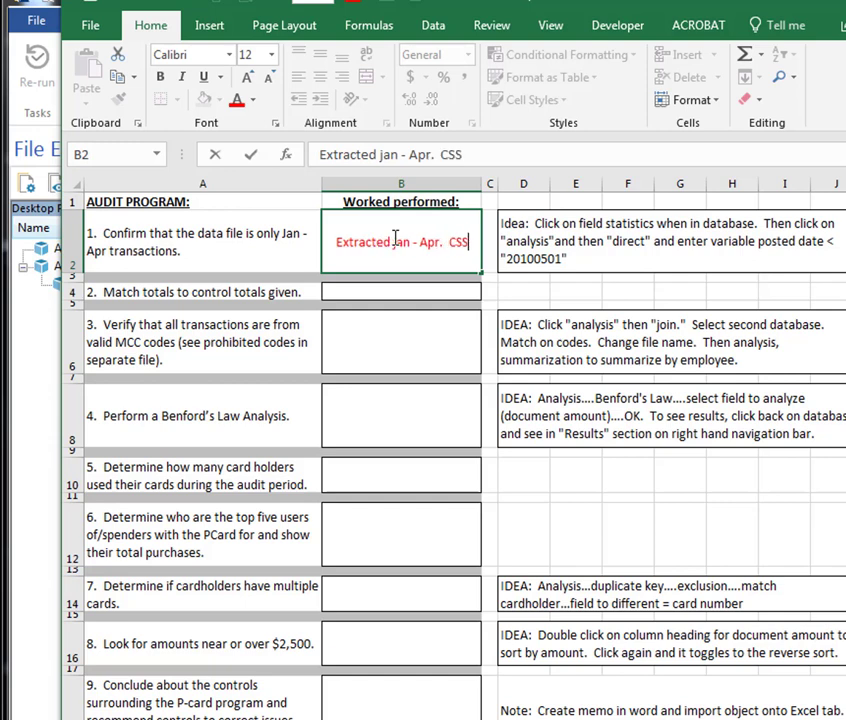
Record "Matched after extraction." with the auditor's initials in B4 for audit step 2.
left_click(389, 291)
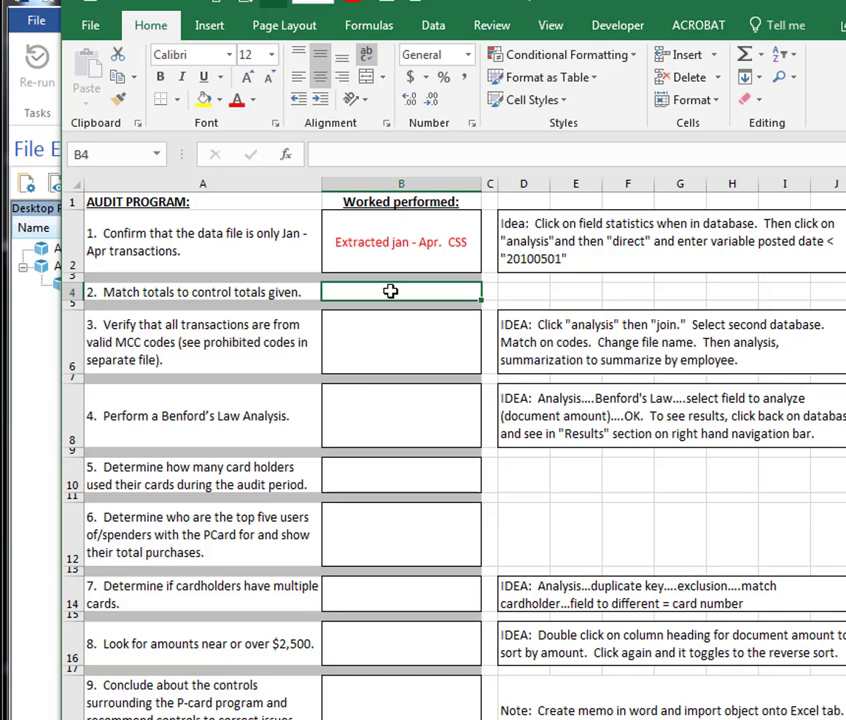
type("Mat")
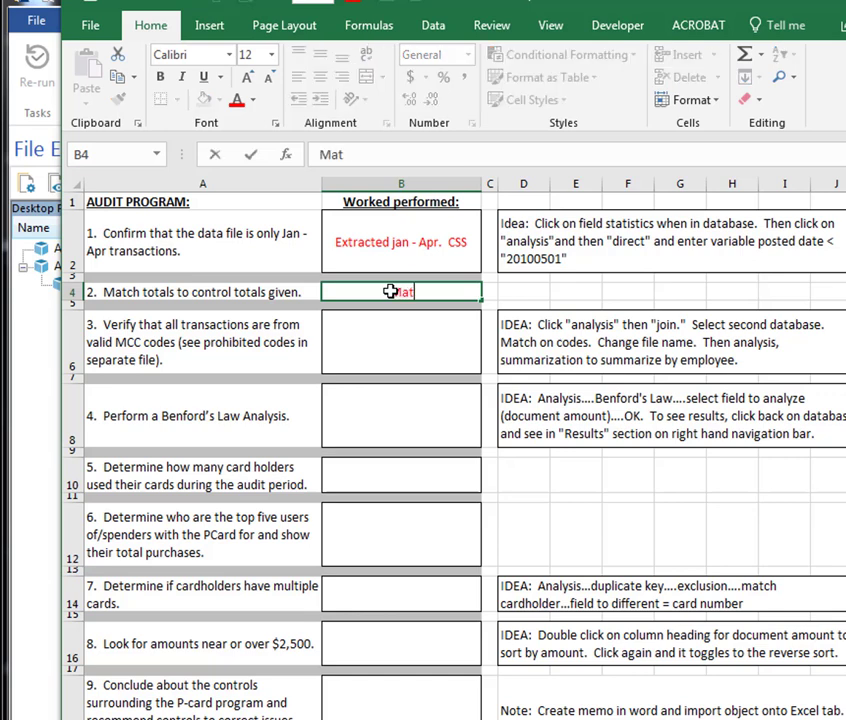
type("ched af")
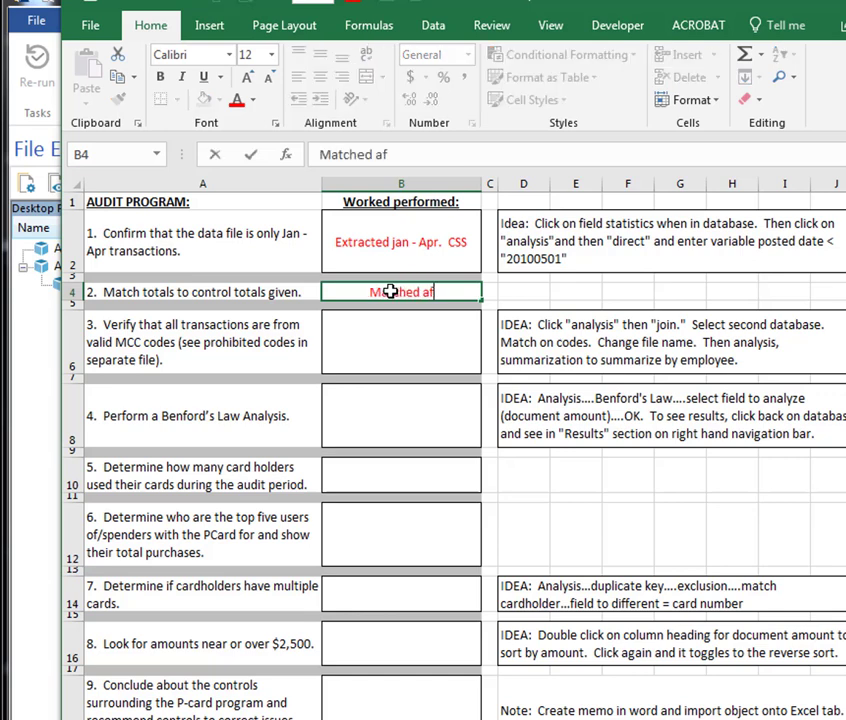
type("ter extraction.  CSS")
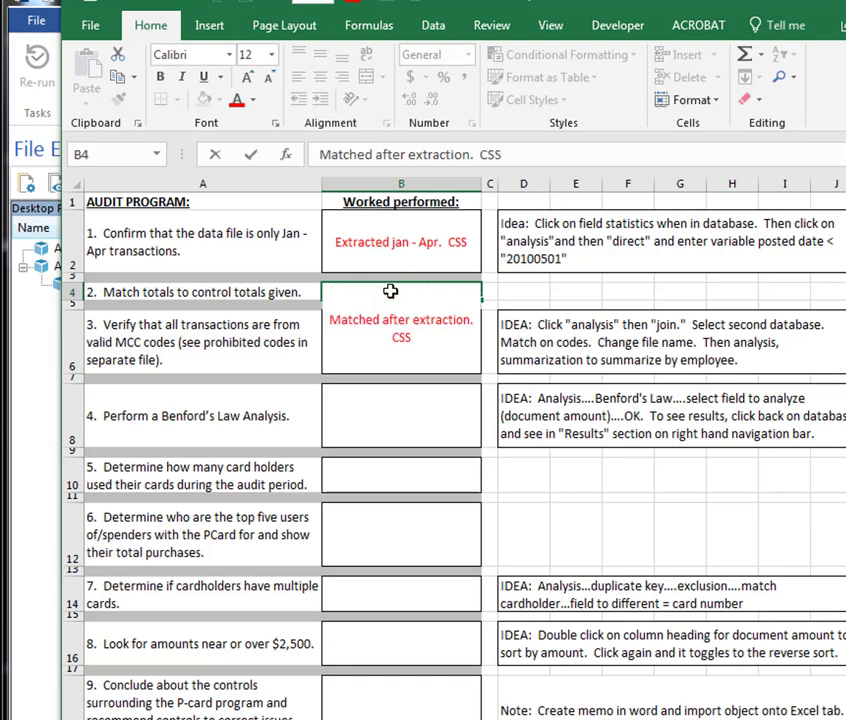
key("Return")
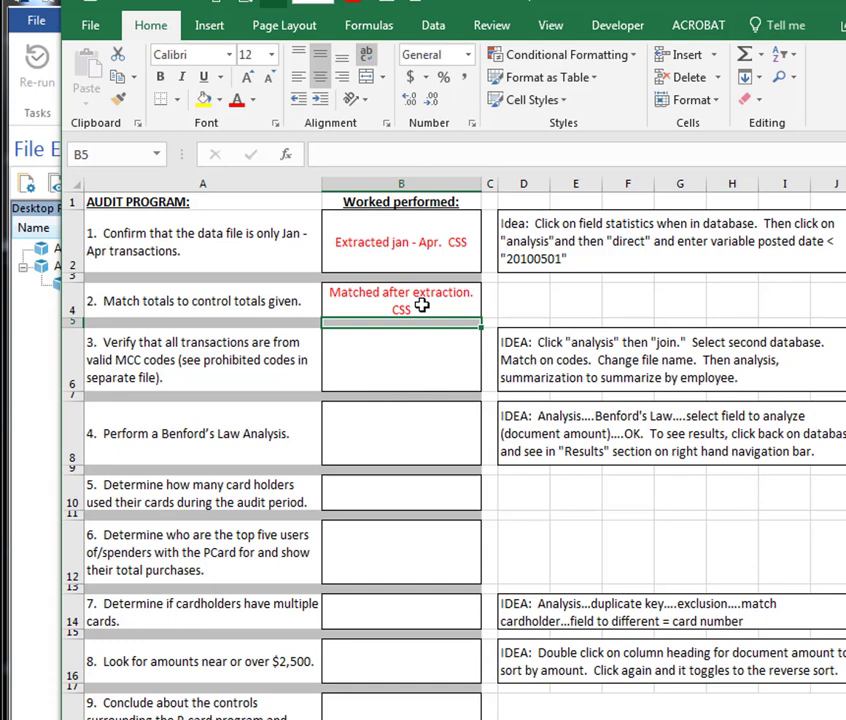
Capitalize "Jan" in the audit step 1 note in B2, and select the empty work-performed cell B6 for audit step 3.
left_click(365, 243)
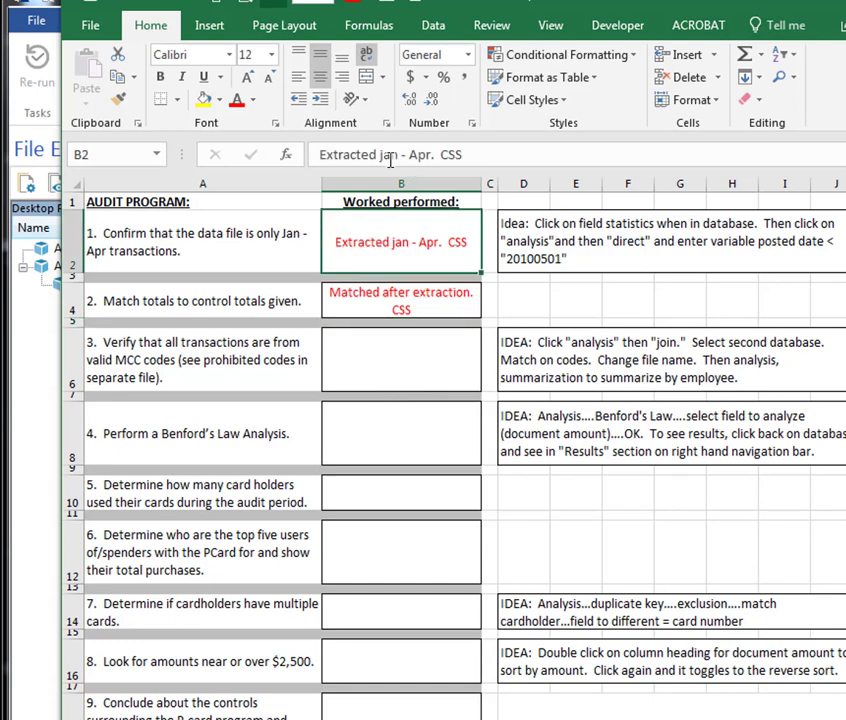
left_click(385, 156)
key("BackSpace")
type("J")
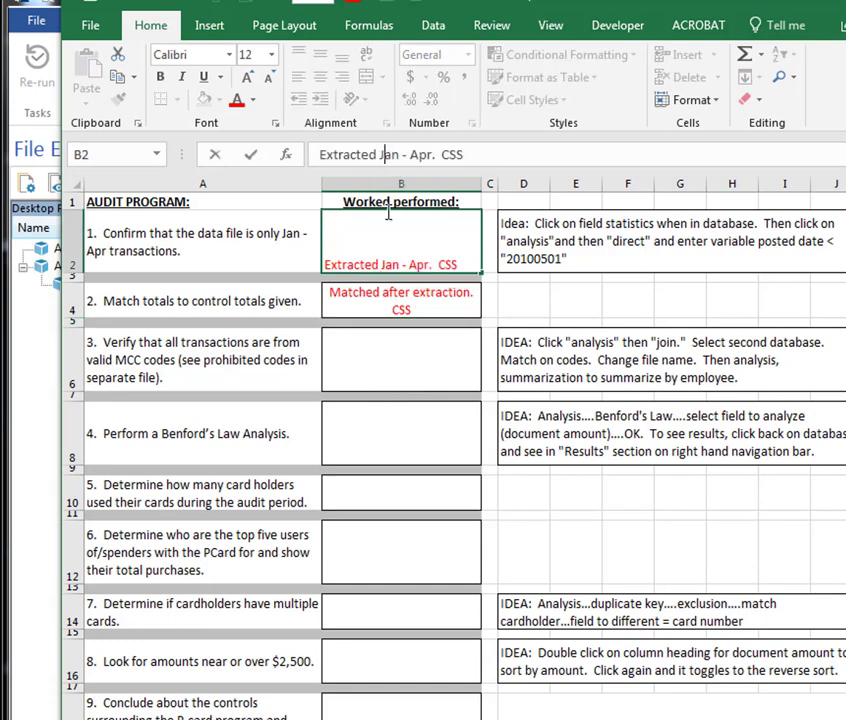
key("Return")
left_click(383, 297)
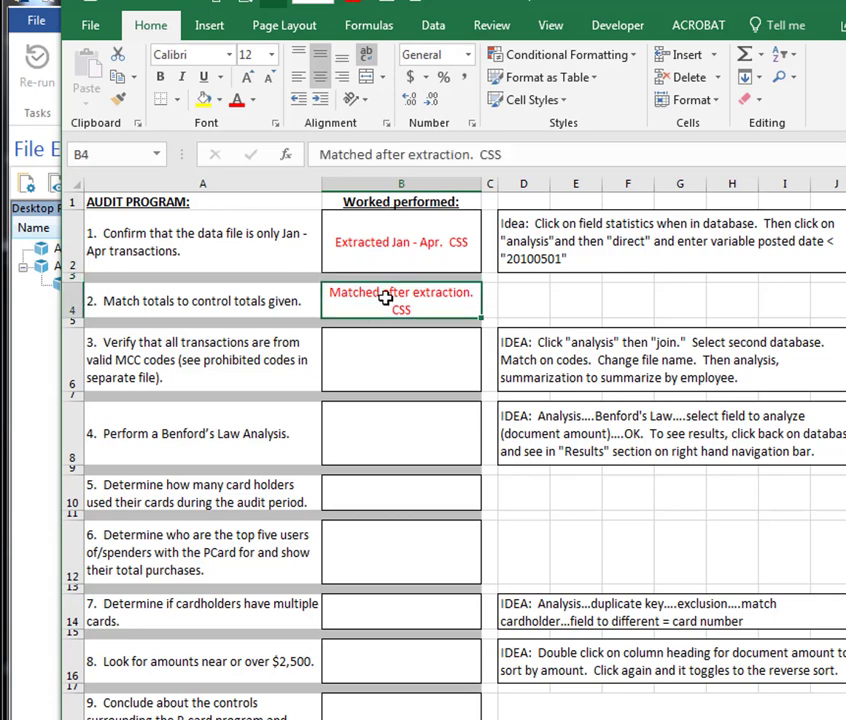
left_click(402, 364)
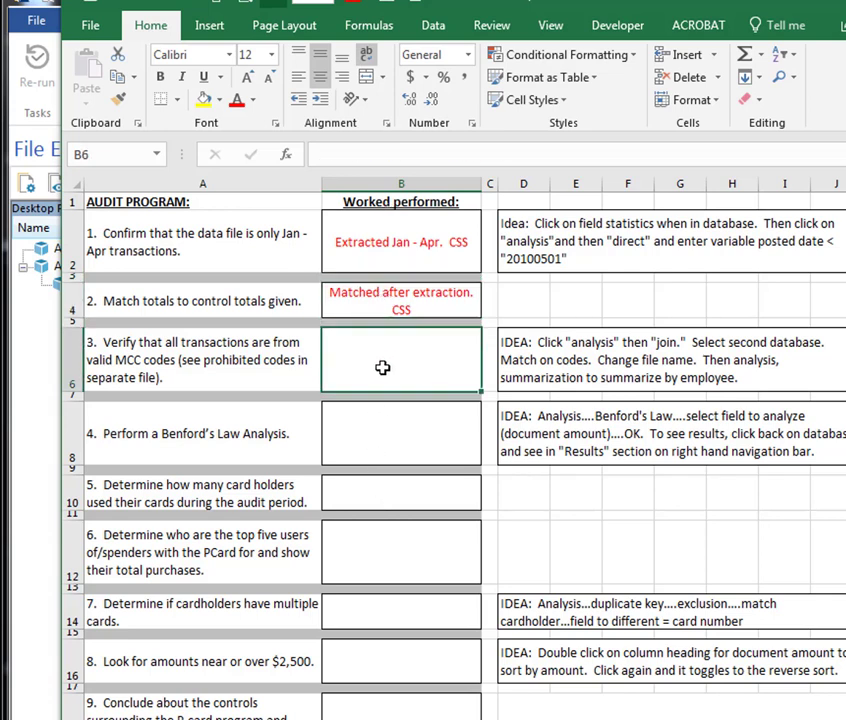